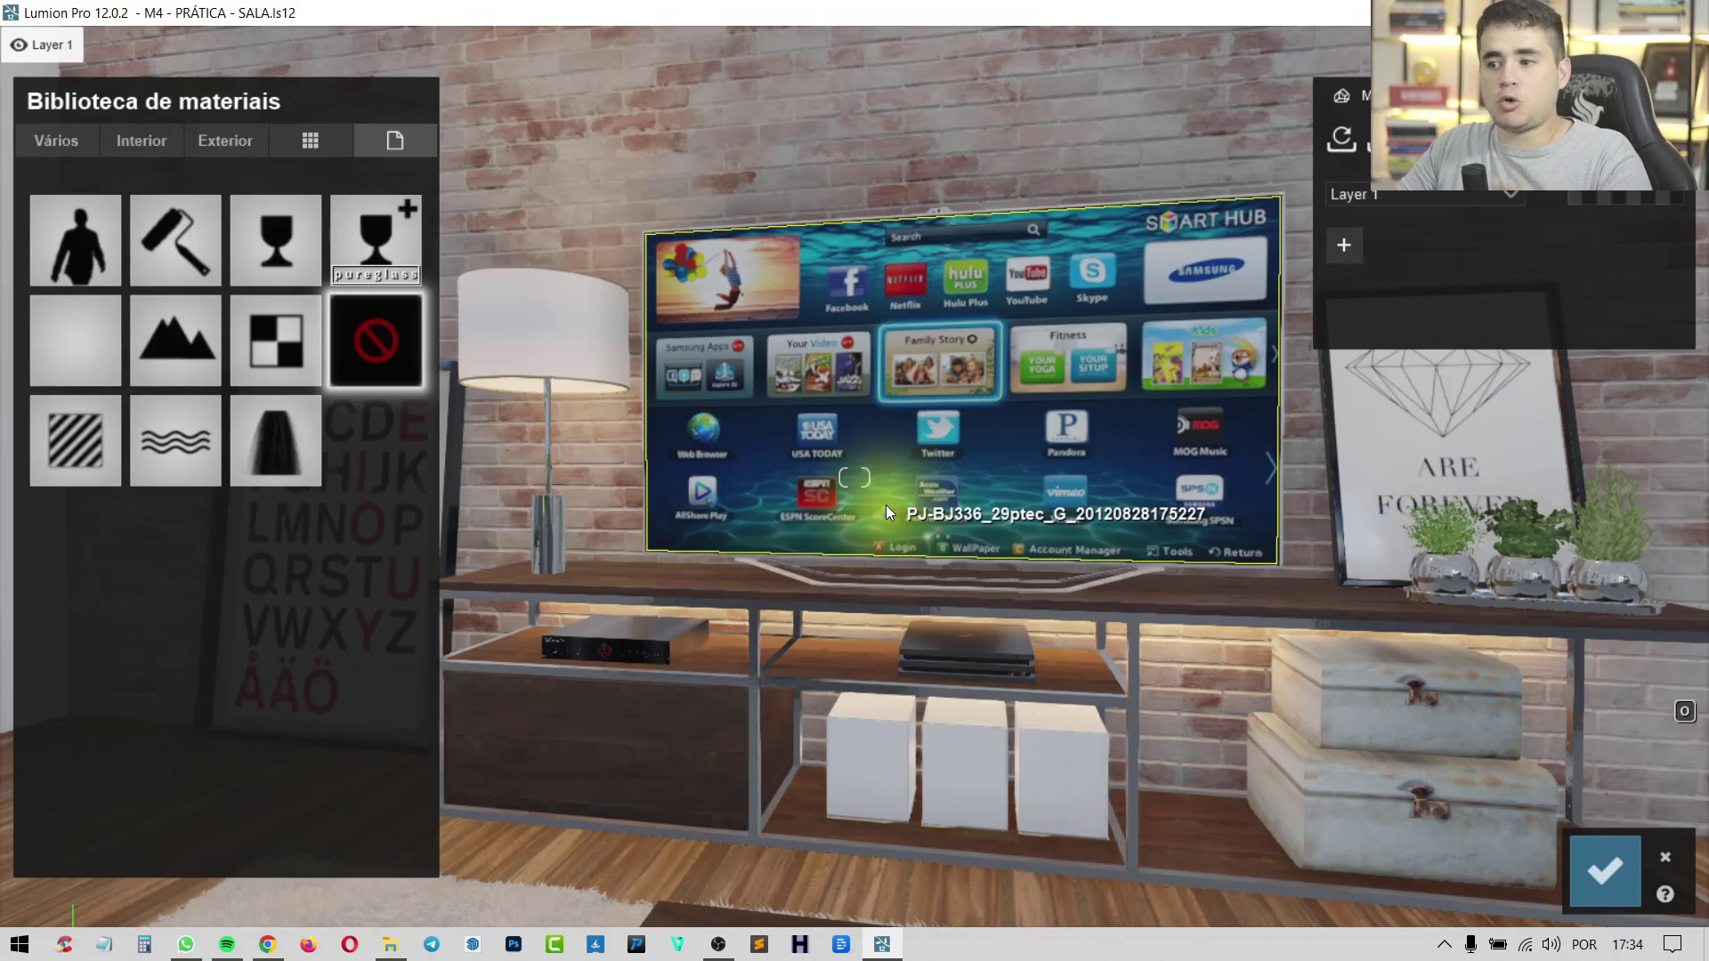
# Step: Fly the camera back past the sofa and turn to face the TV stand
pyautogui.press('s')
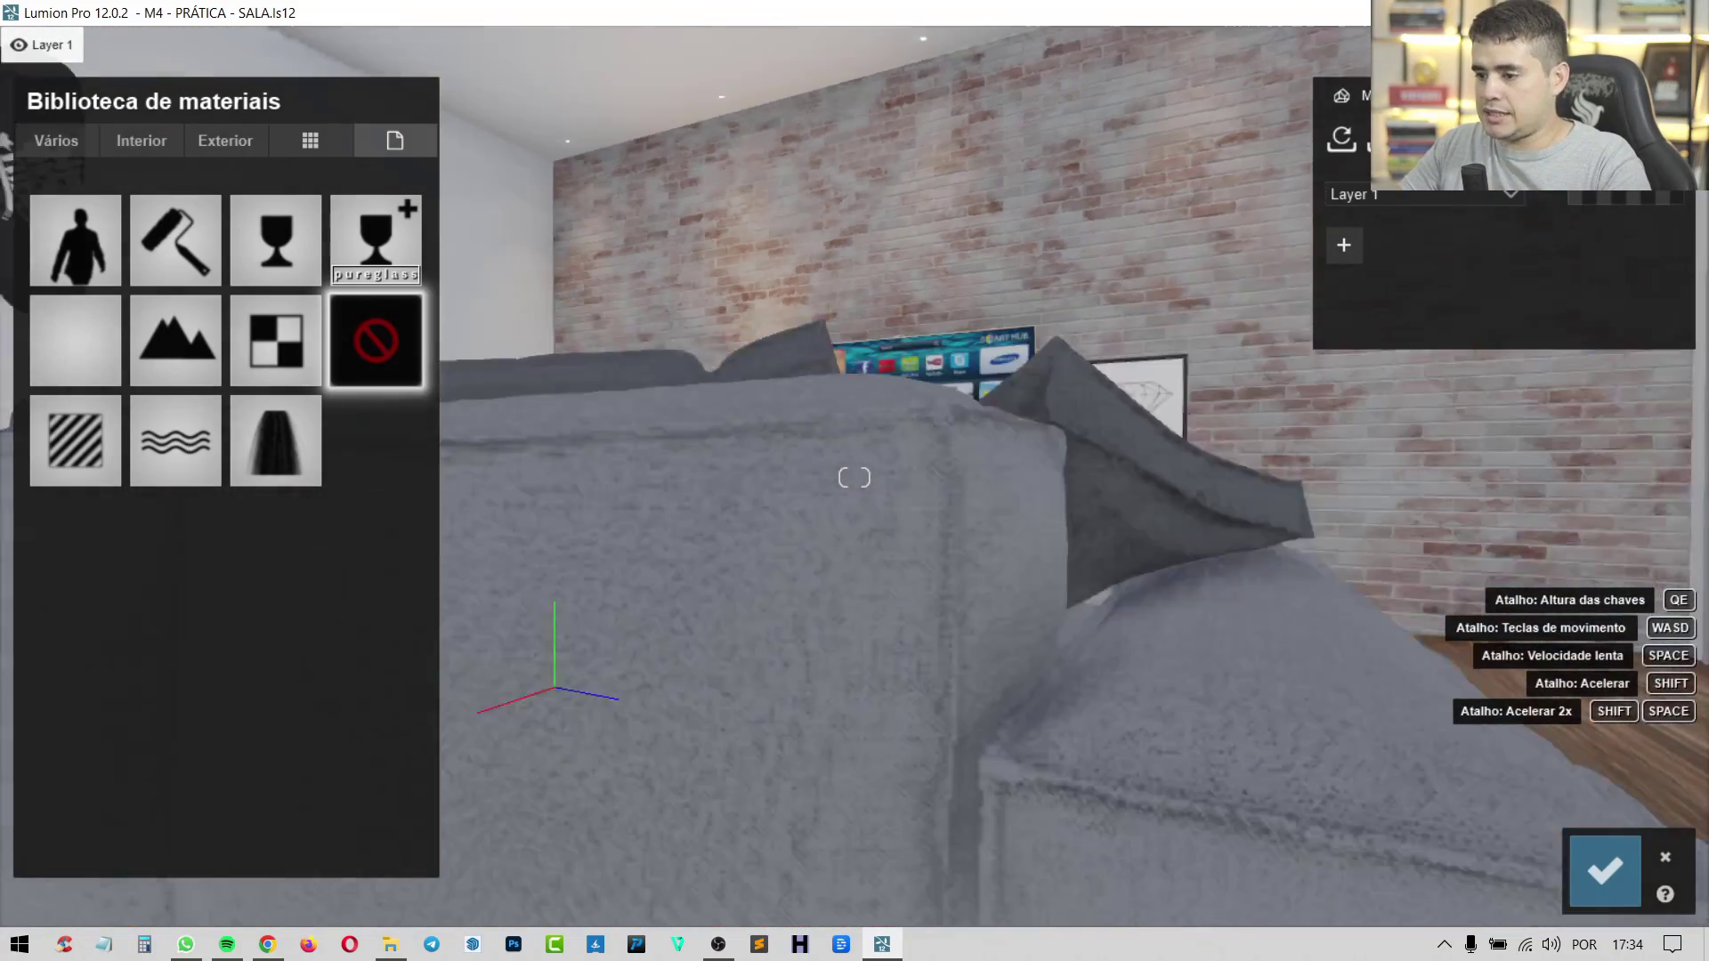
pyautogui.press('w')
pyautogui.moveTo(855, 478)
pyautogui.mouseDown(button='right')
pyautogui.moveTo(837, 478)
pyautogui.moveTo(881, 478)
pyautogui.moveTo(846, 478)
pyautogui.mouseUp(button='right')
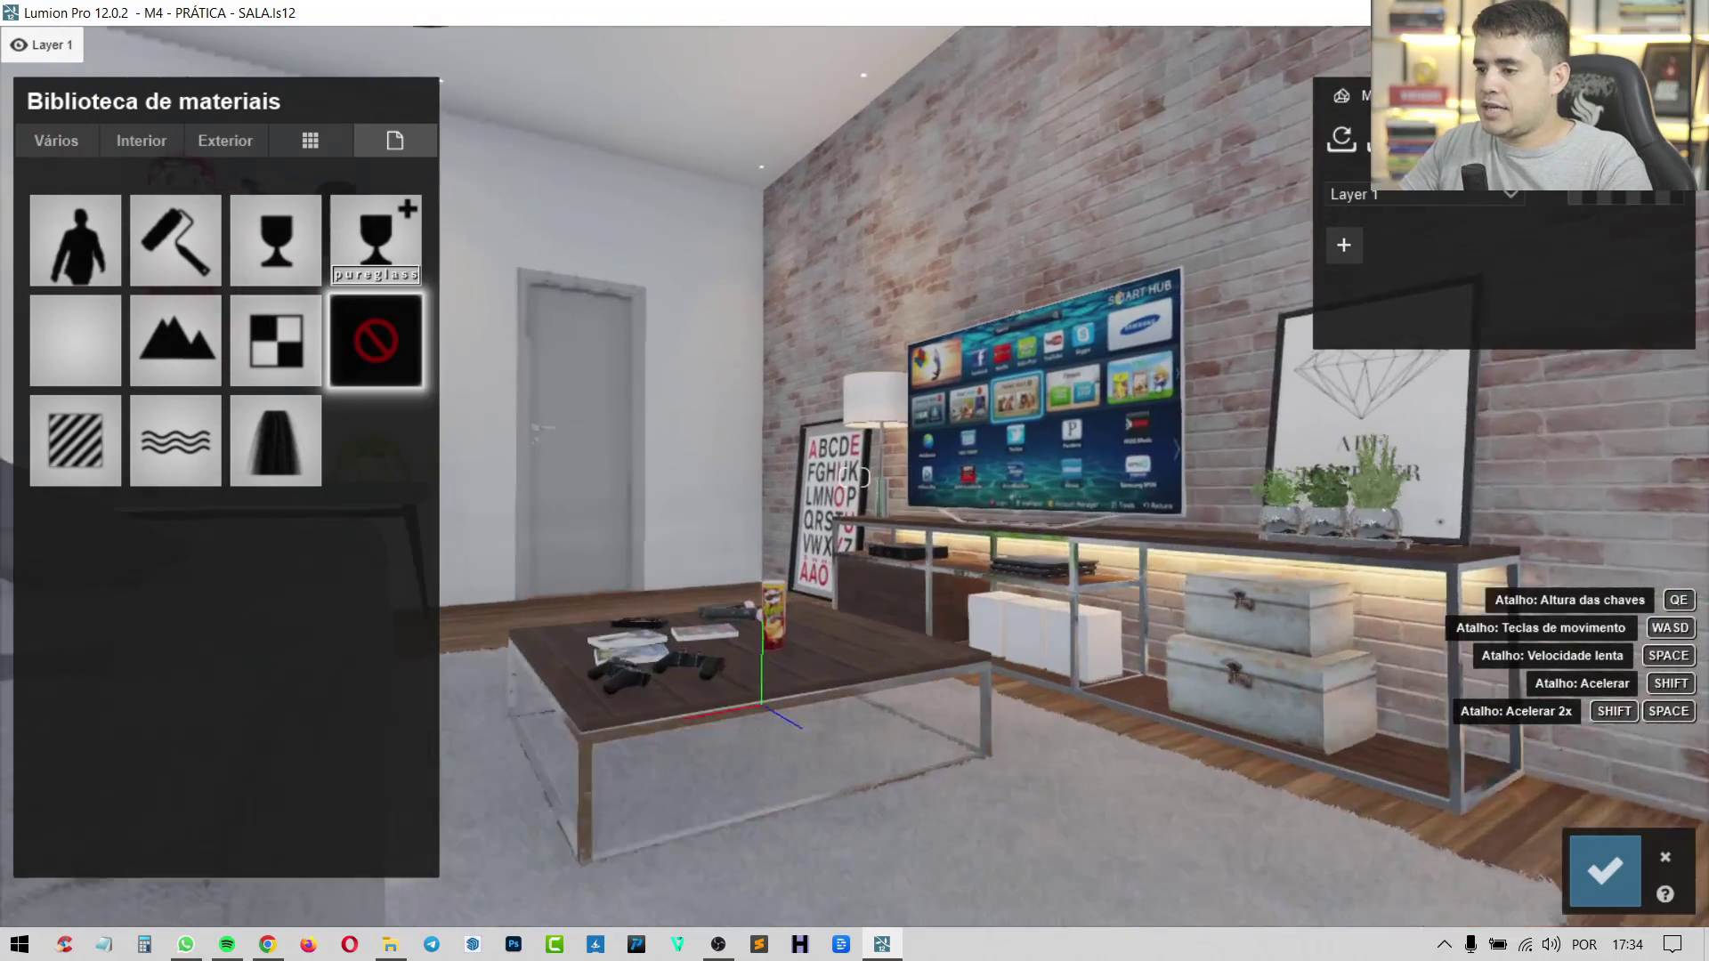
pyautogui.press('w')
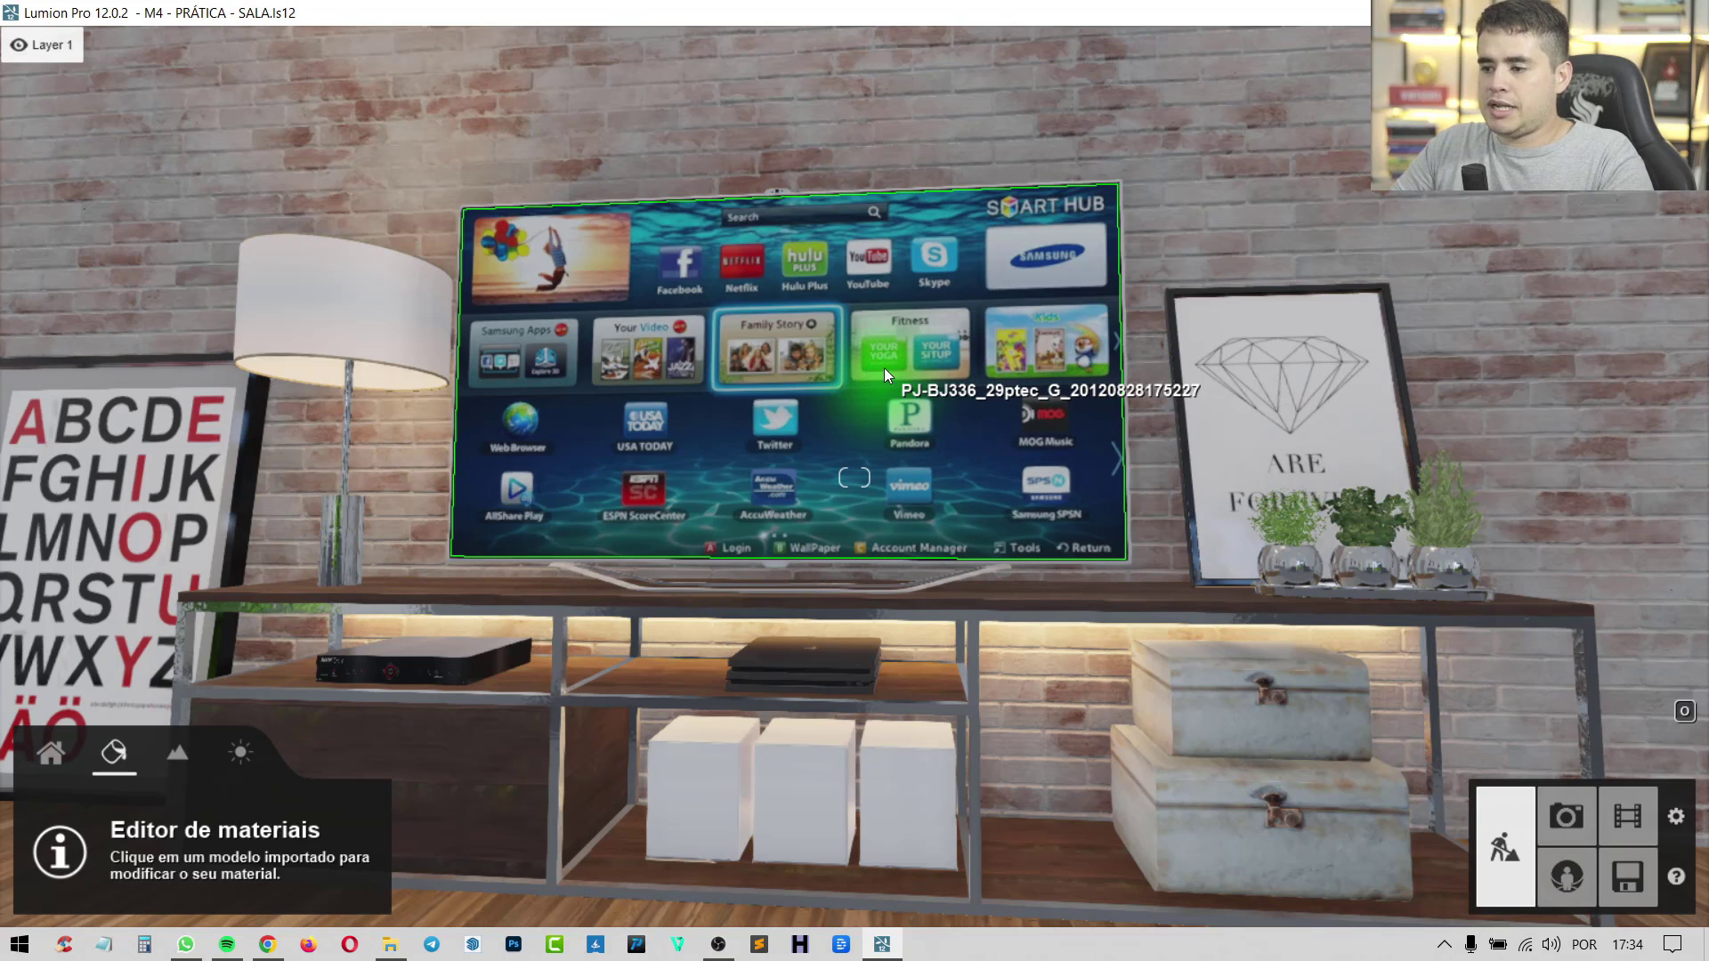
# Step: Select the TV screen and assign it a Standard material from the library
pyautogui.click(866, 326)
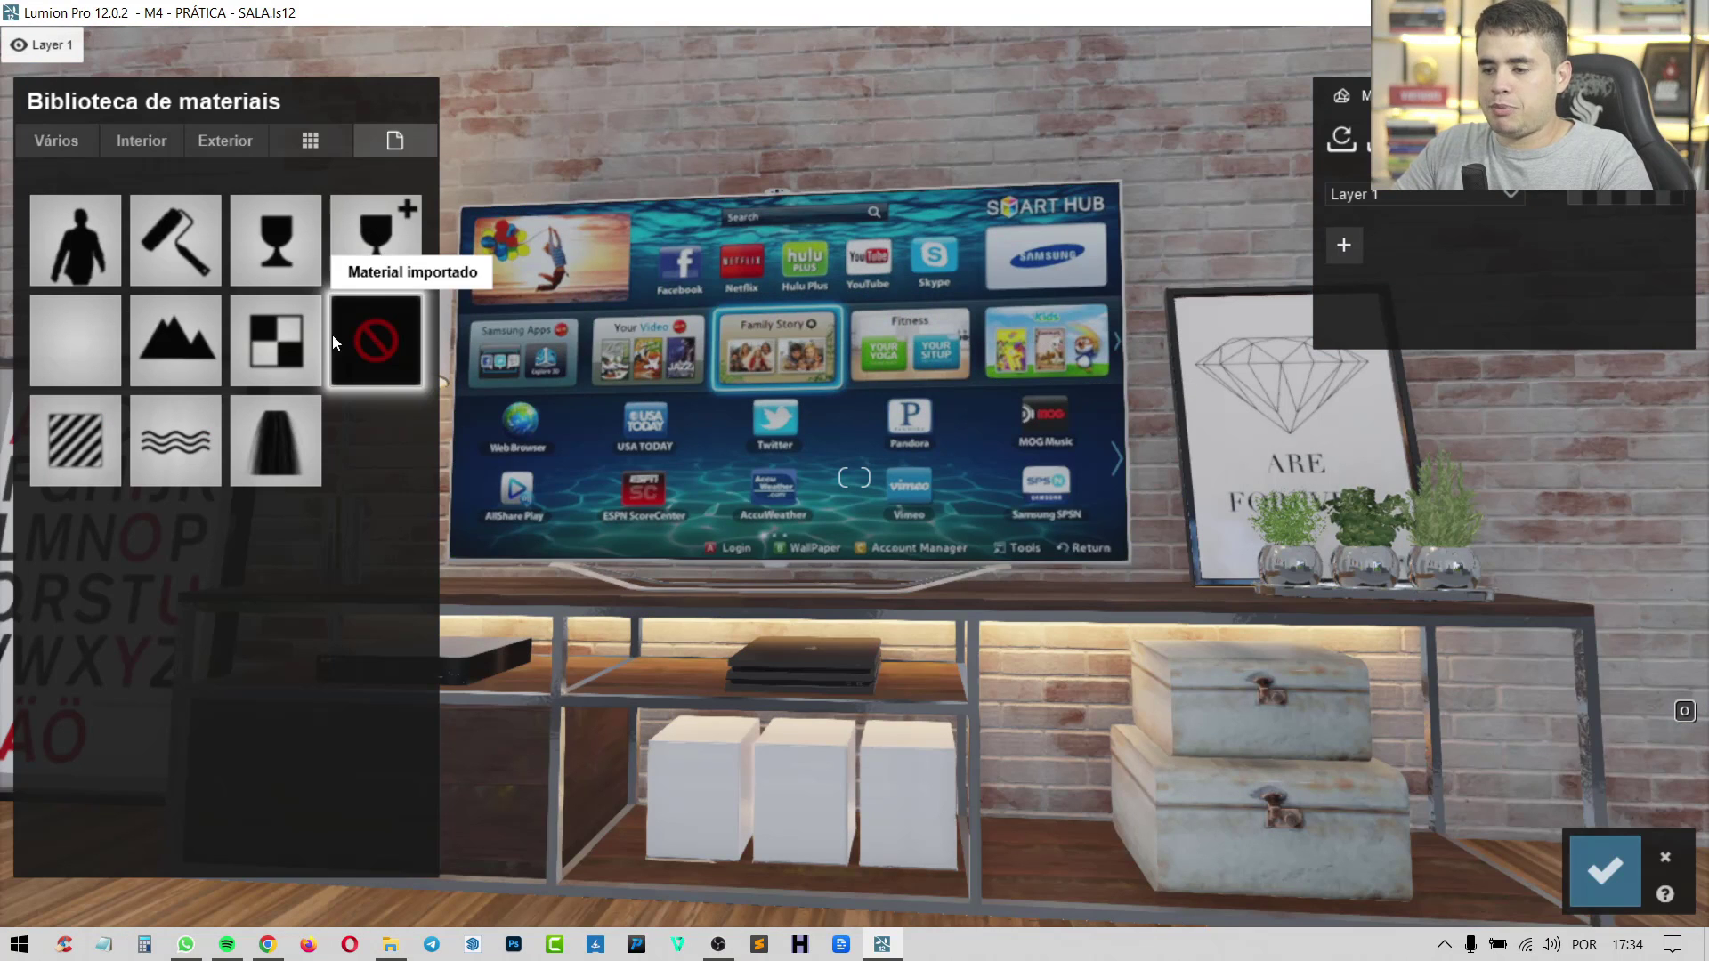
pyautogui.click(61, 436)
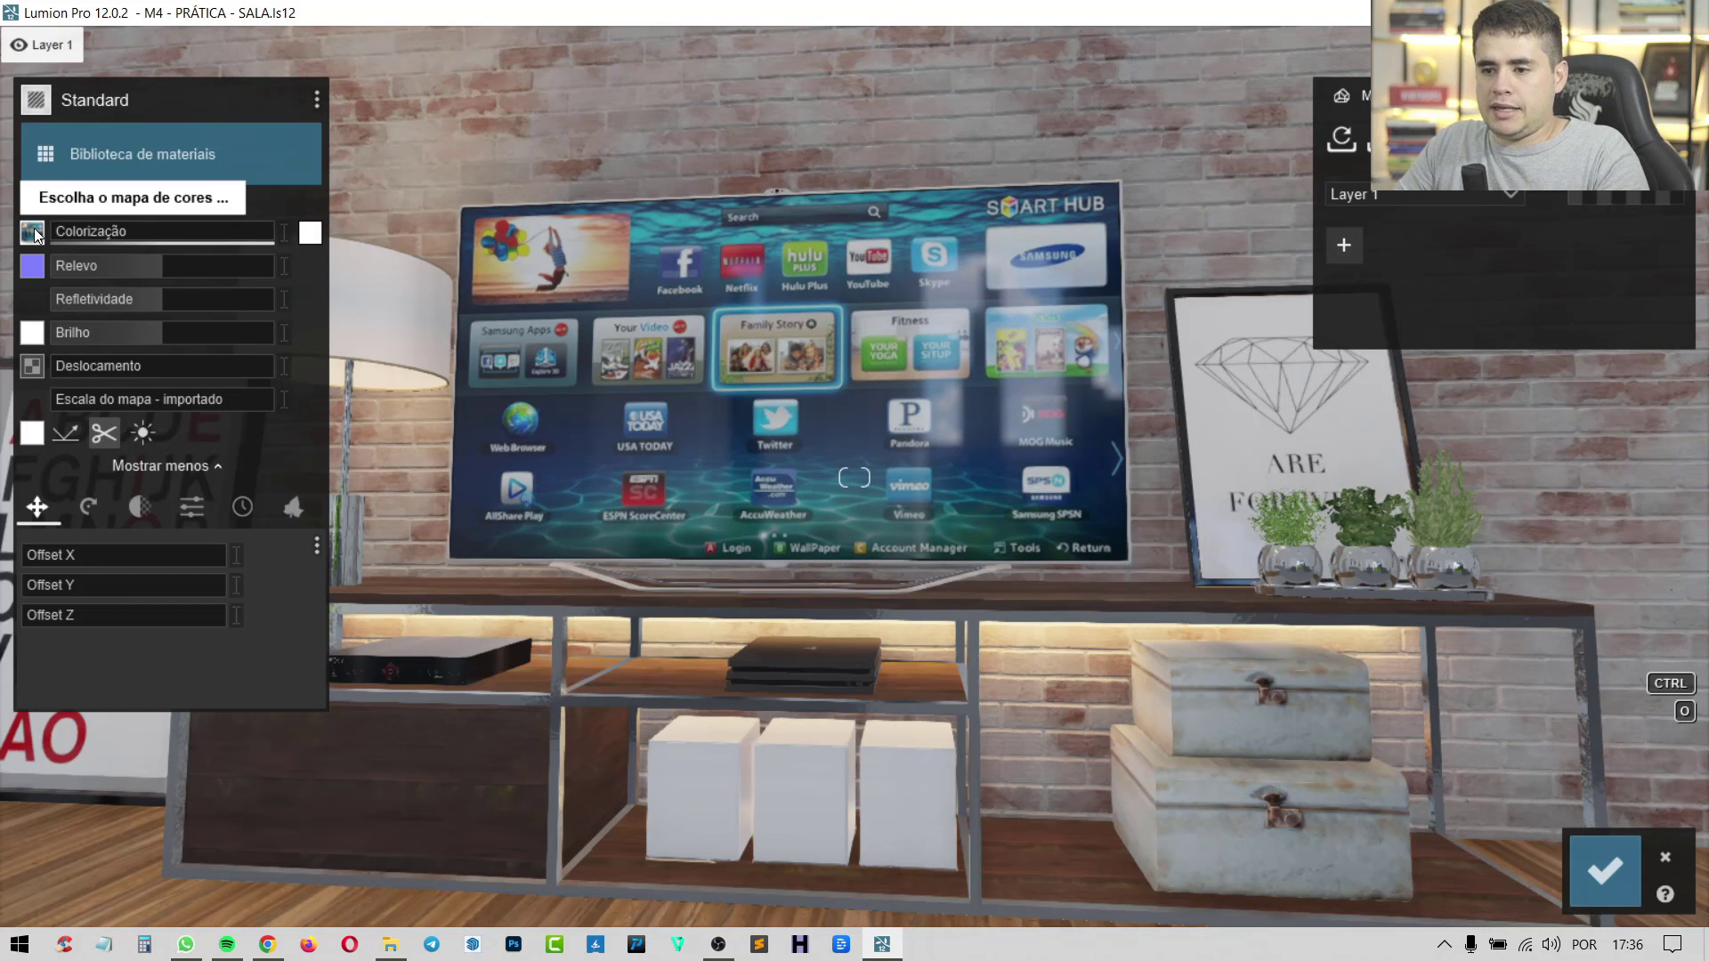
# Step: Import the MP4 course video as the screen's colour map texture
pyautogui.click(36, 234)
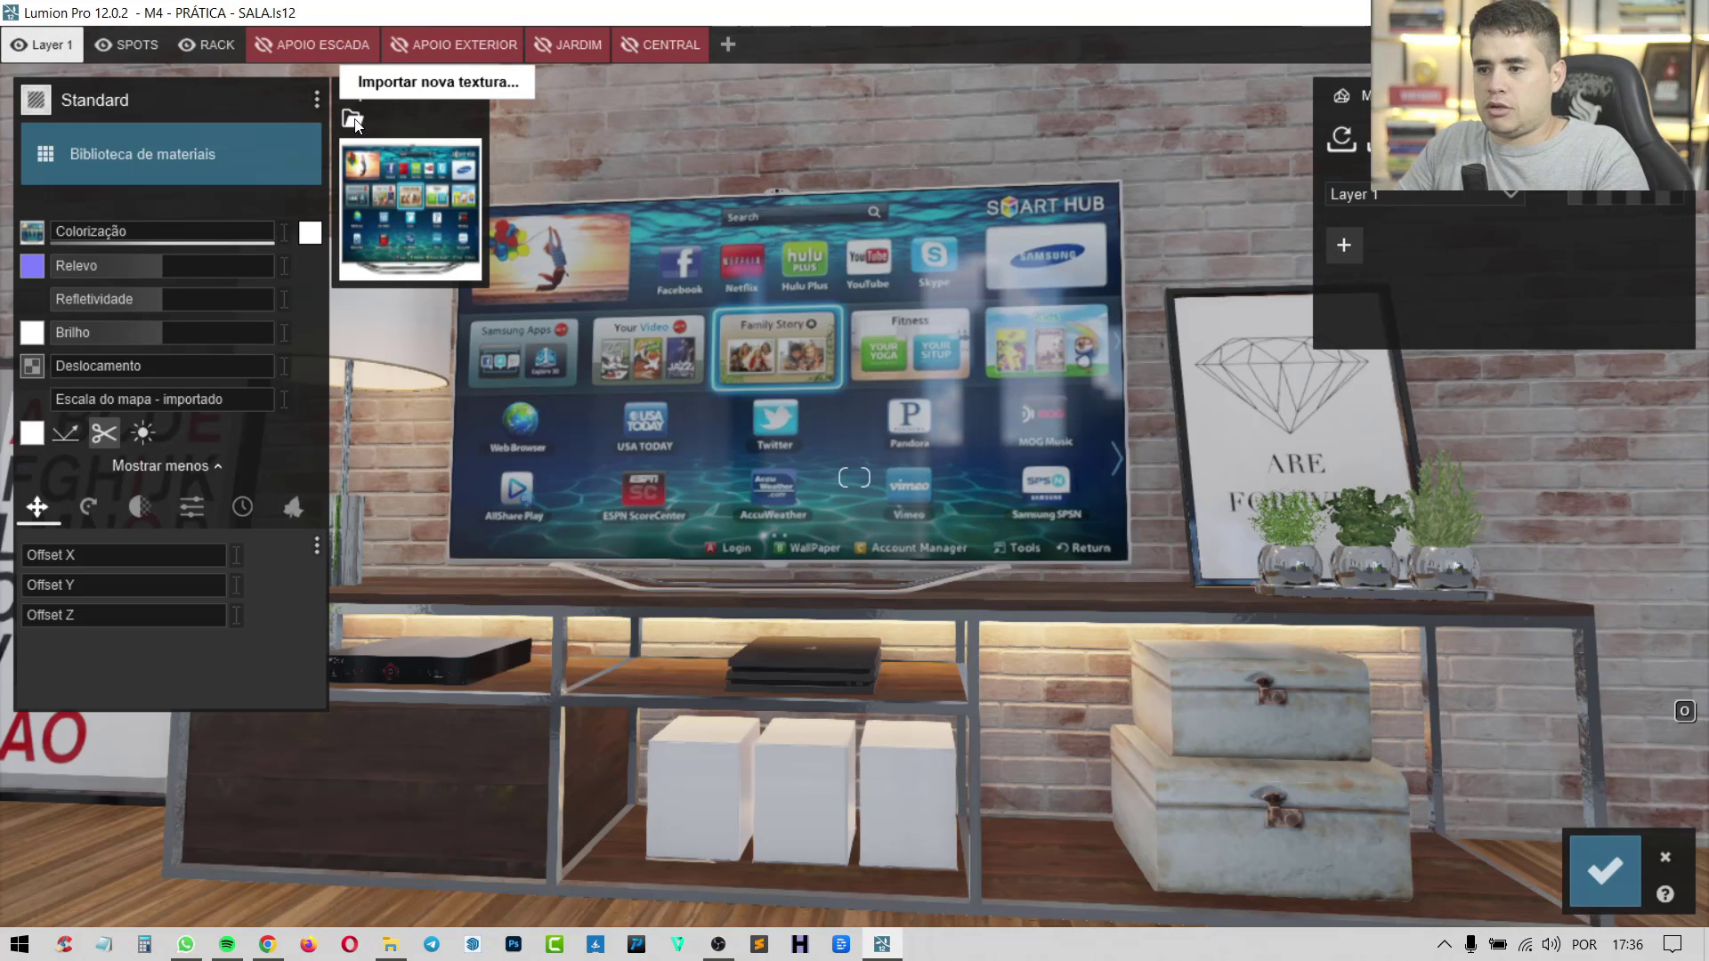
pyautogui.click(356, 123)
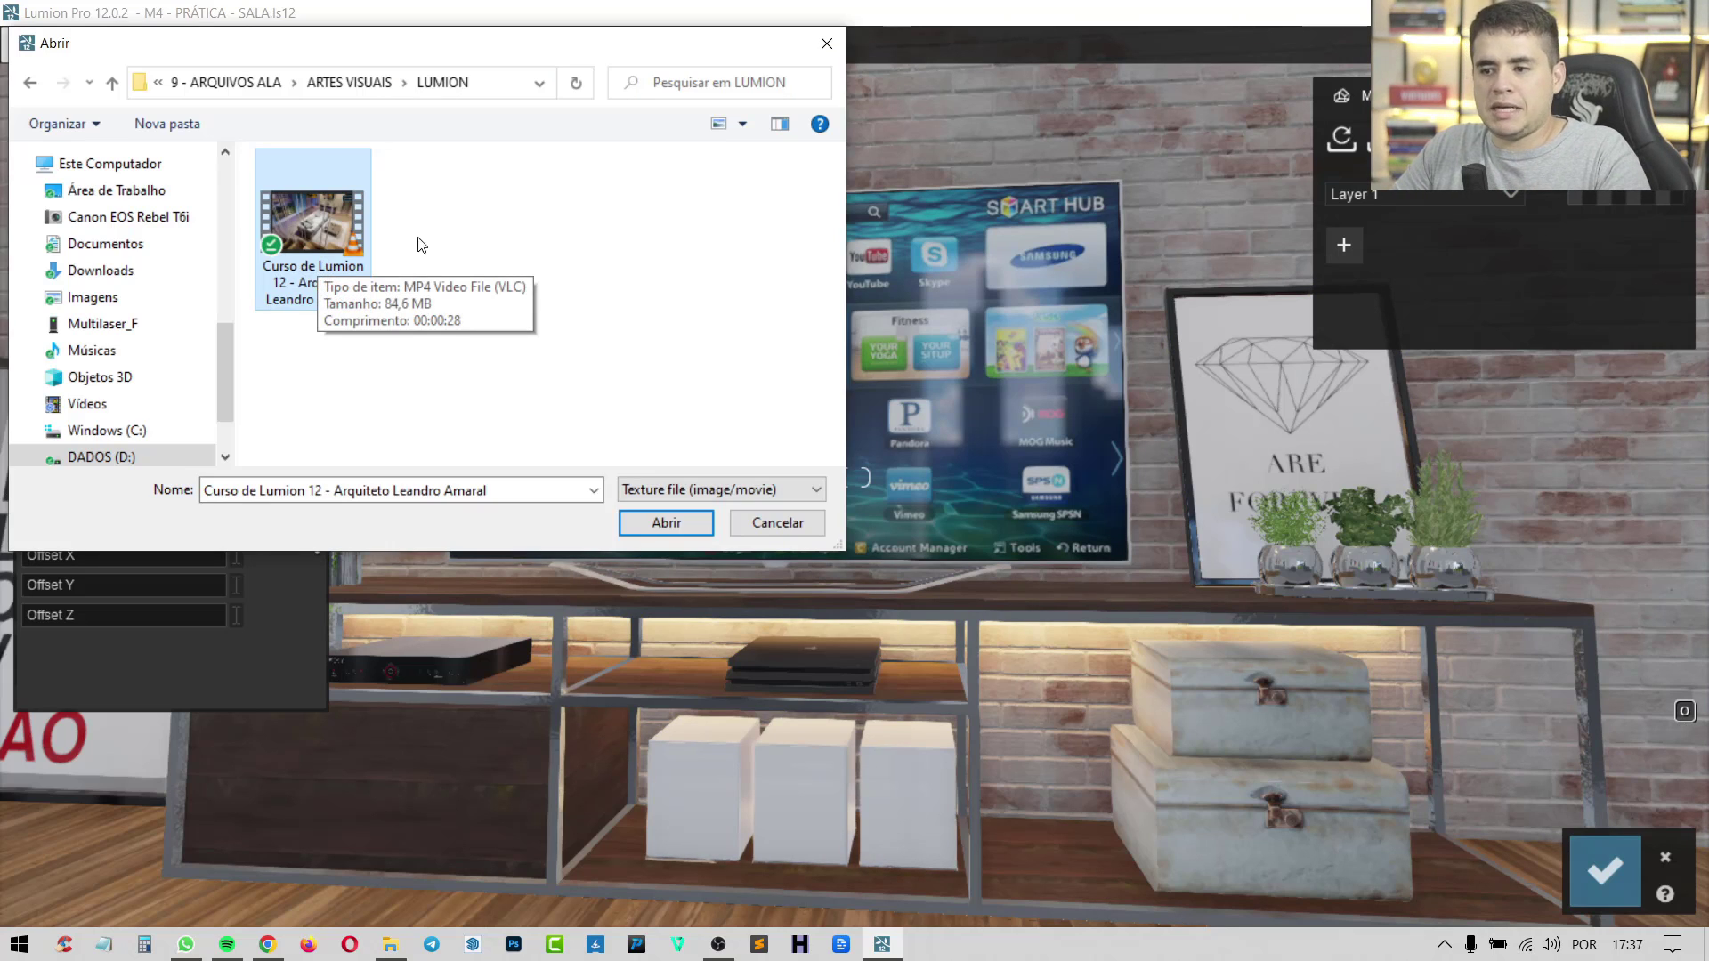
pyautogui.moveTo(312, 225)
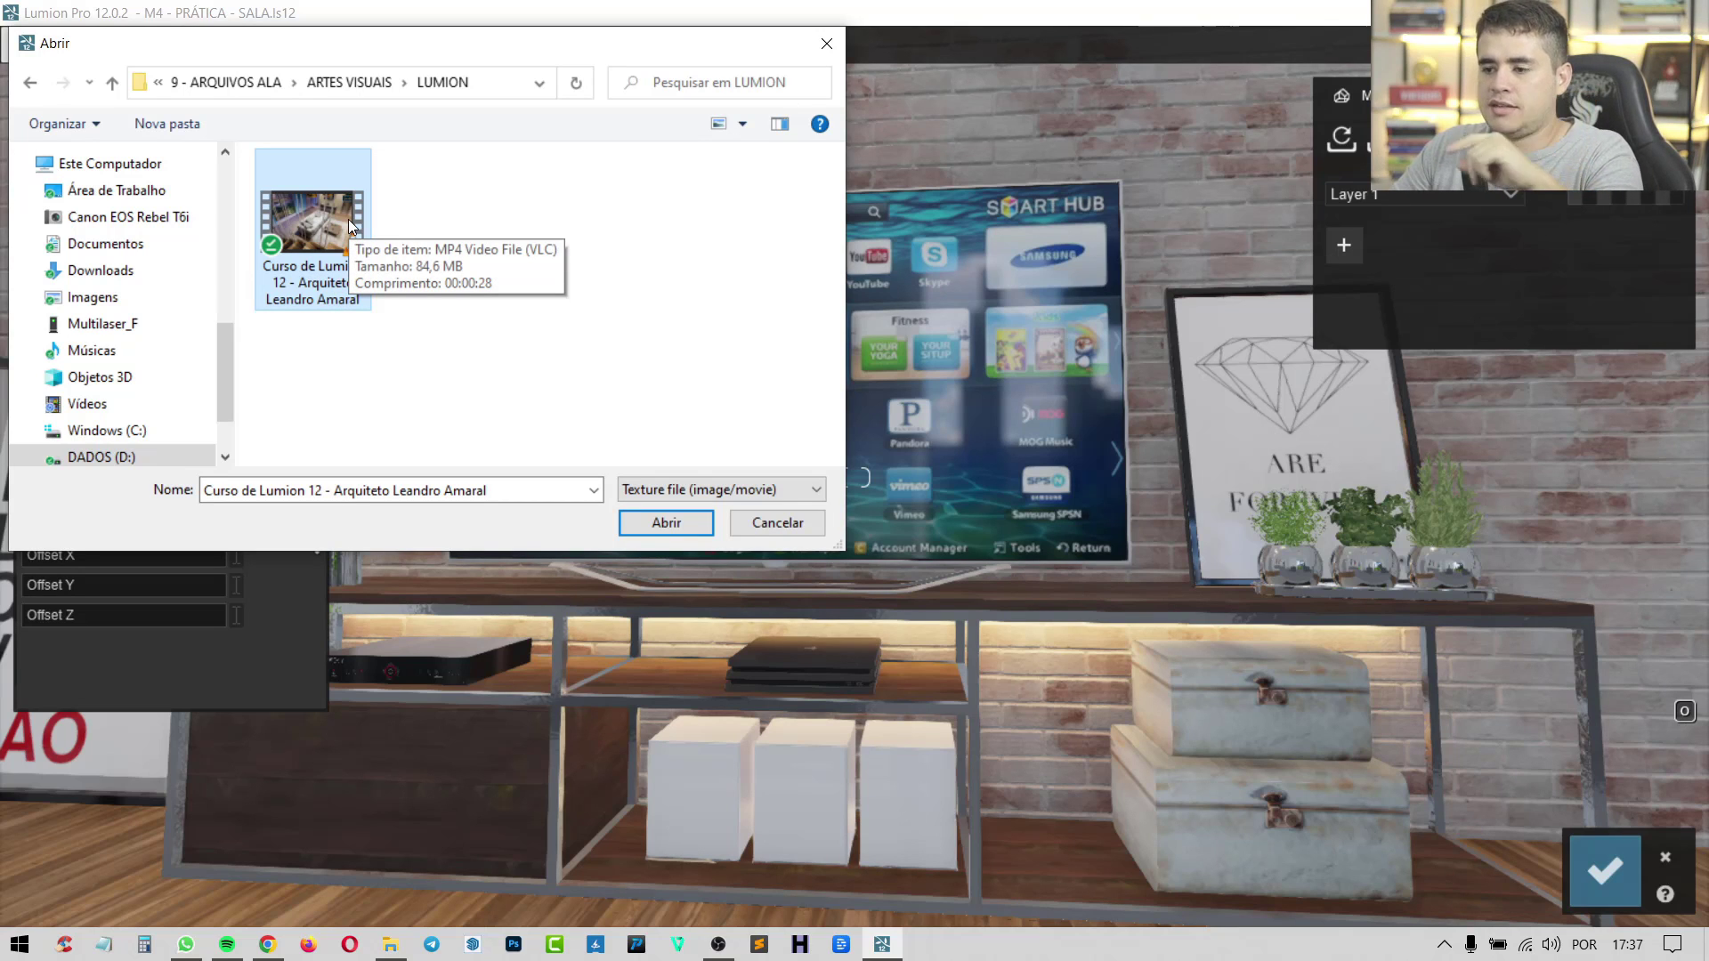
pyautogui.click(638, 522)
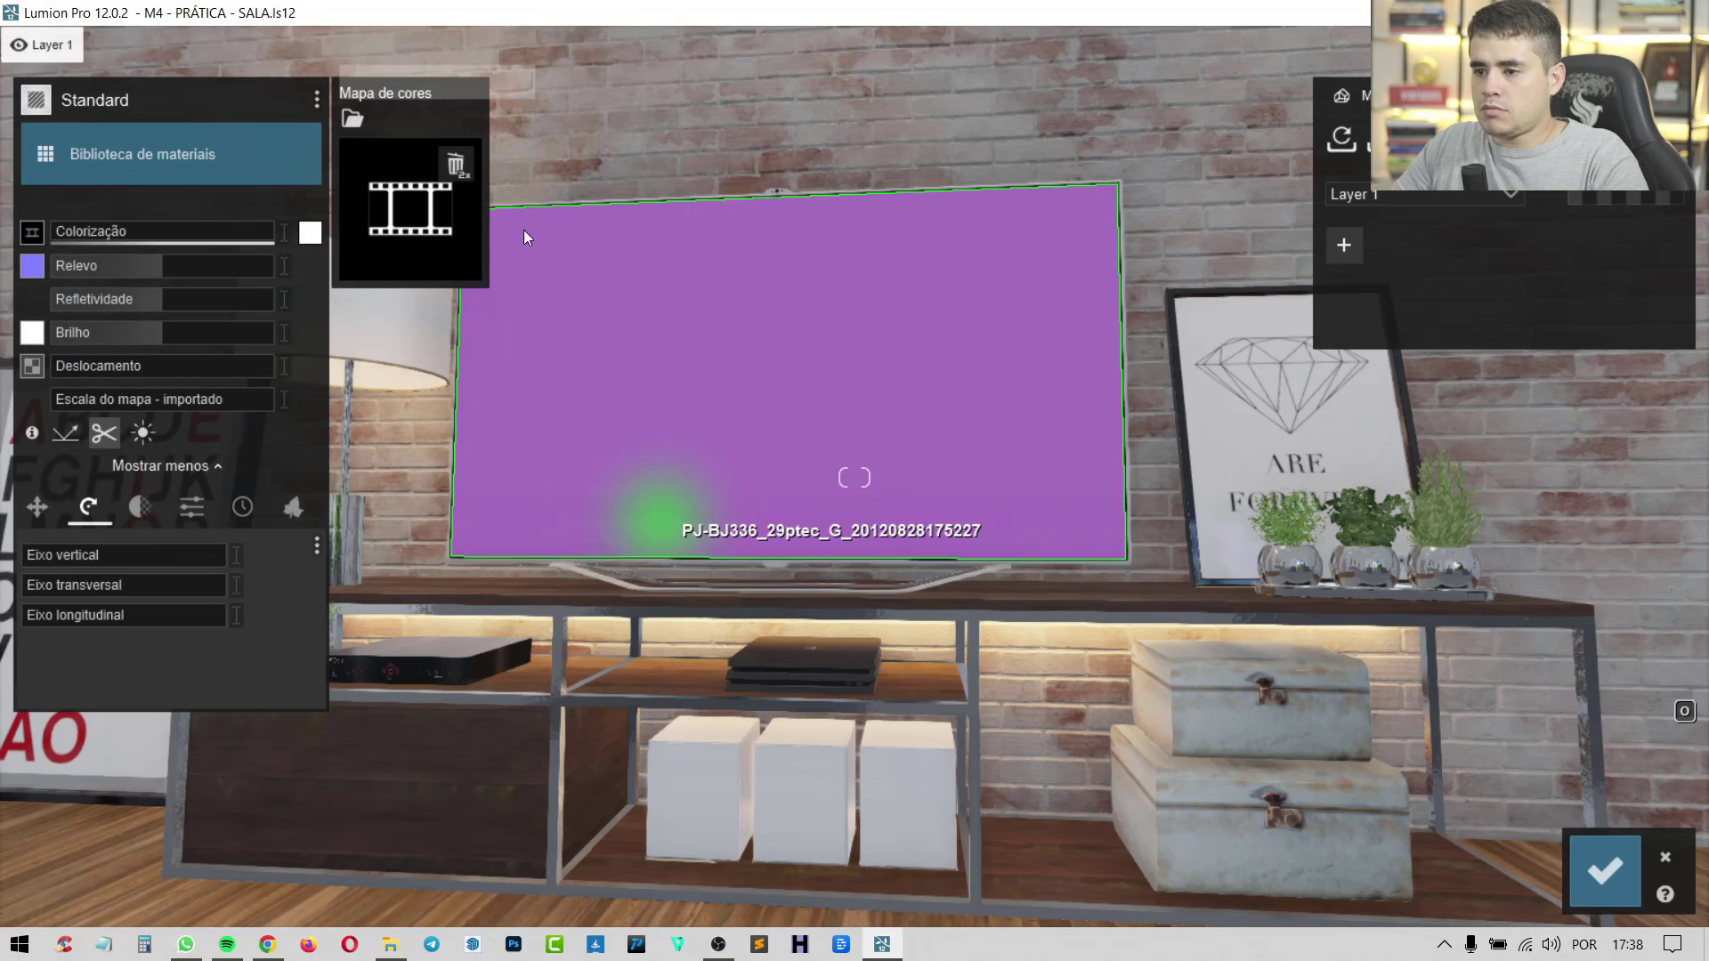
pyautogui.click(358, 125)
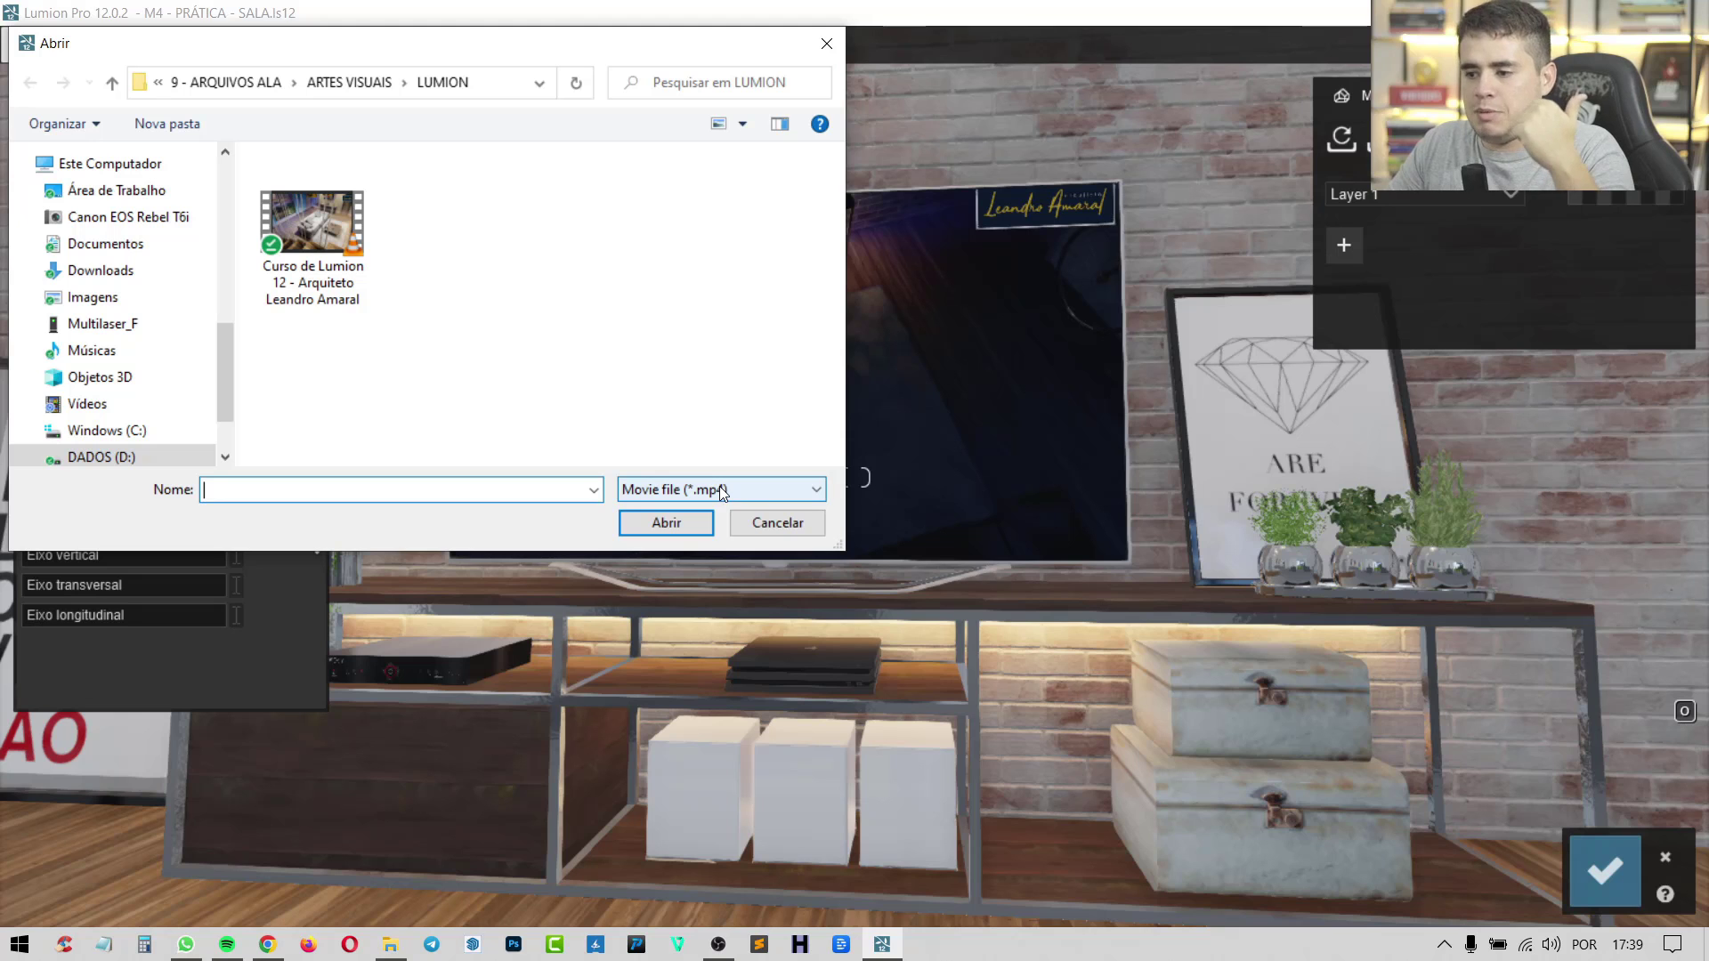
pyautogui.click(313, 233)
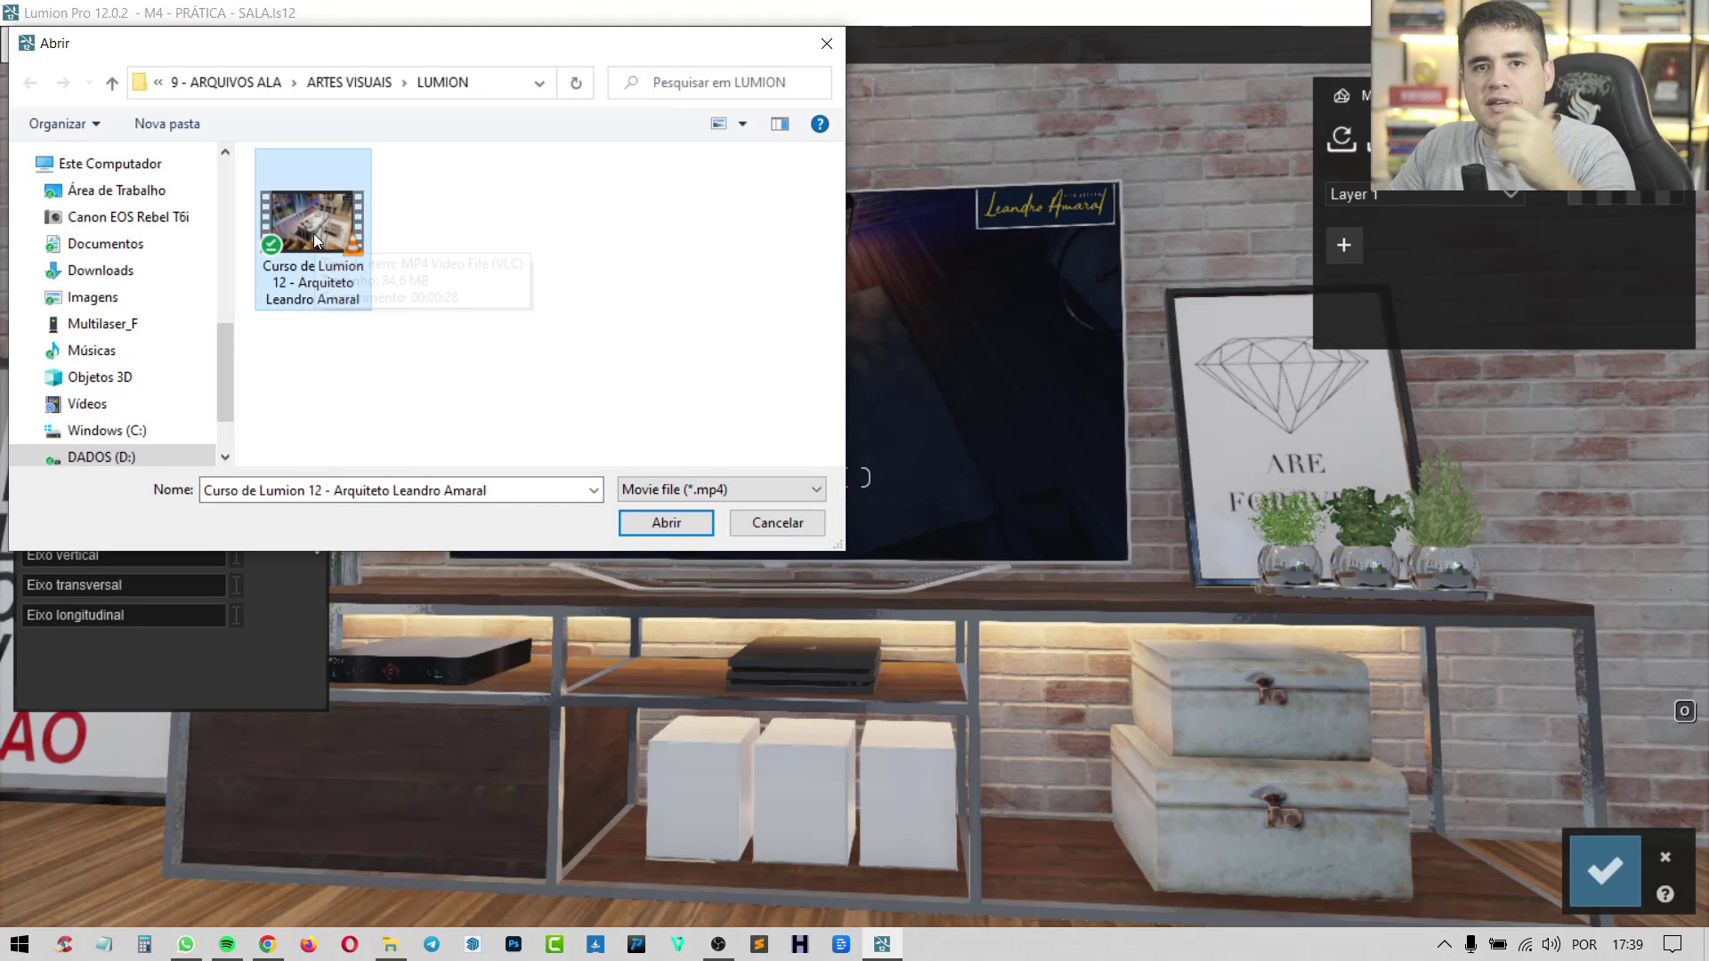
pyautogui.click(797, 525)
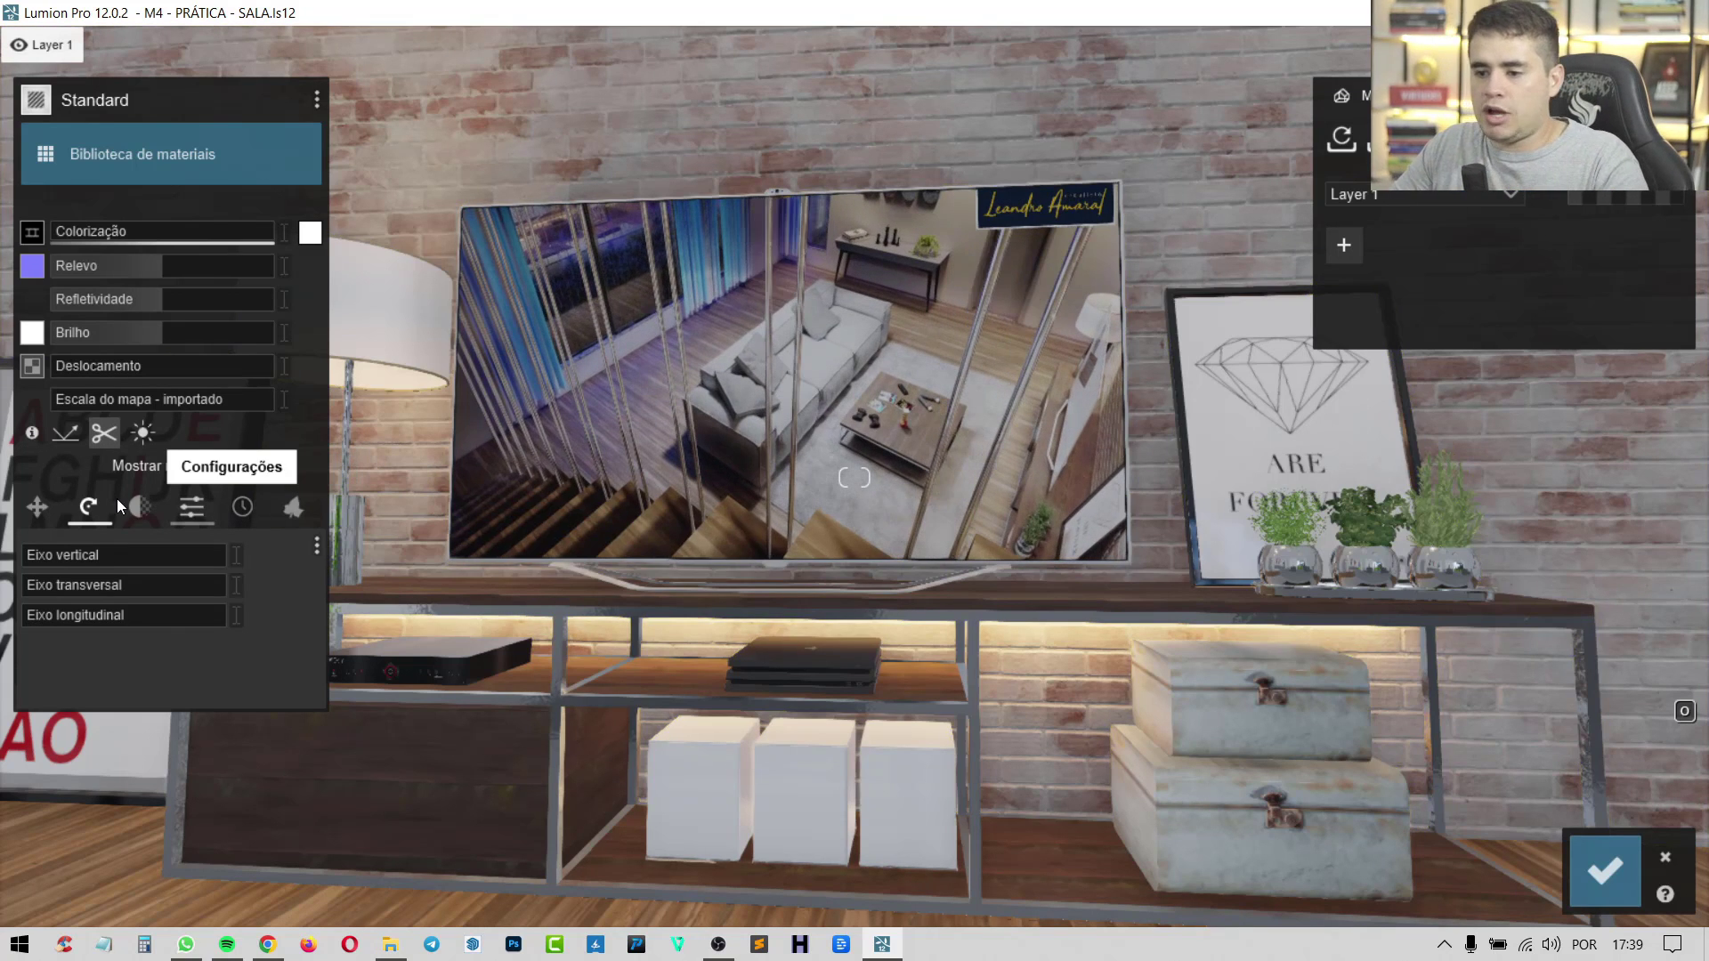
# Step: Raise the screen material's Emissive slider high, then save the material changes
pyautogui.click(135, 503)
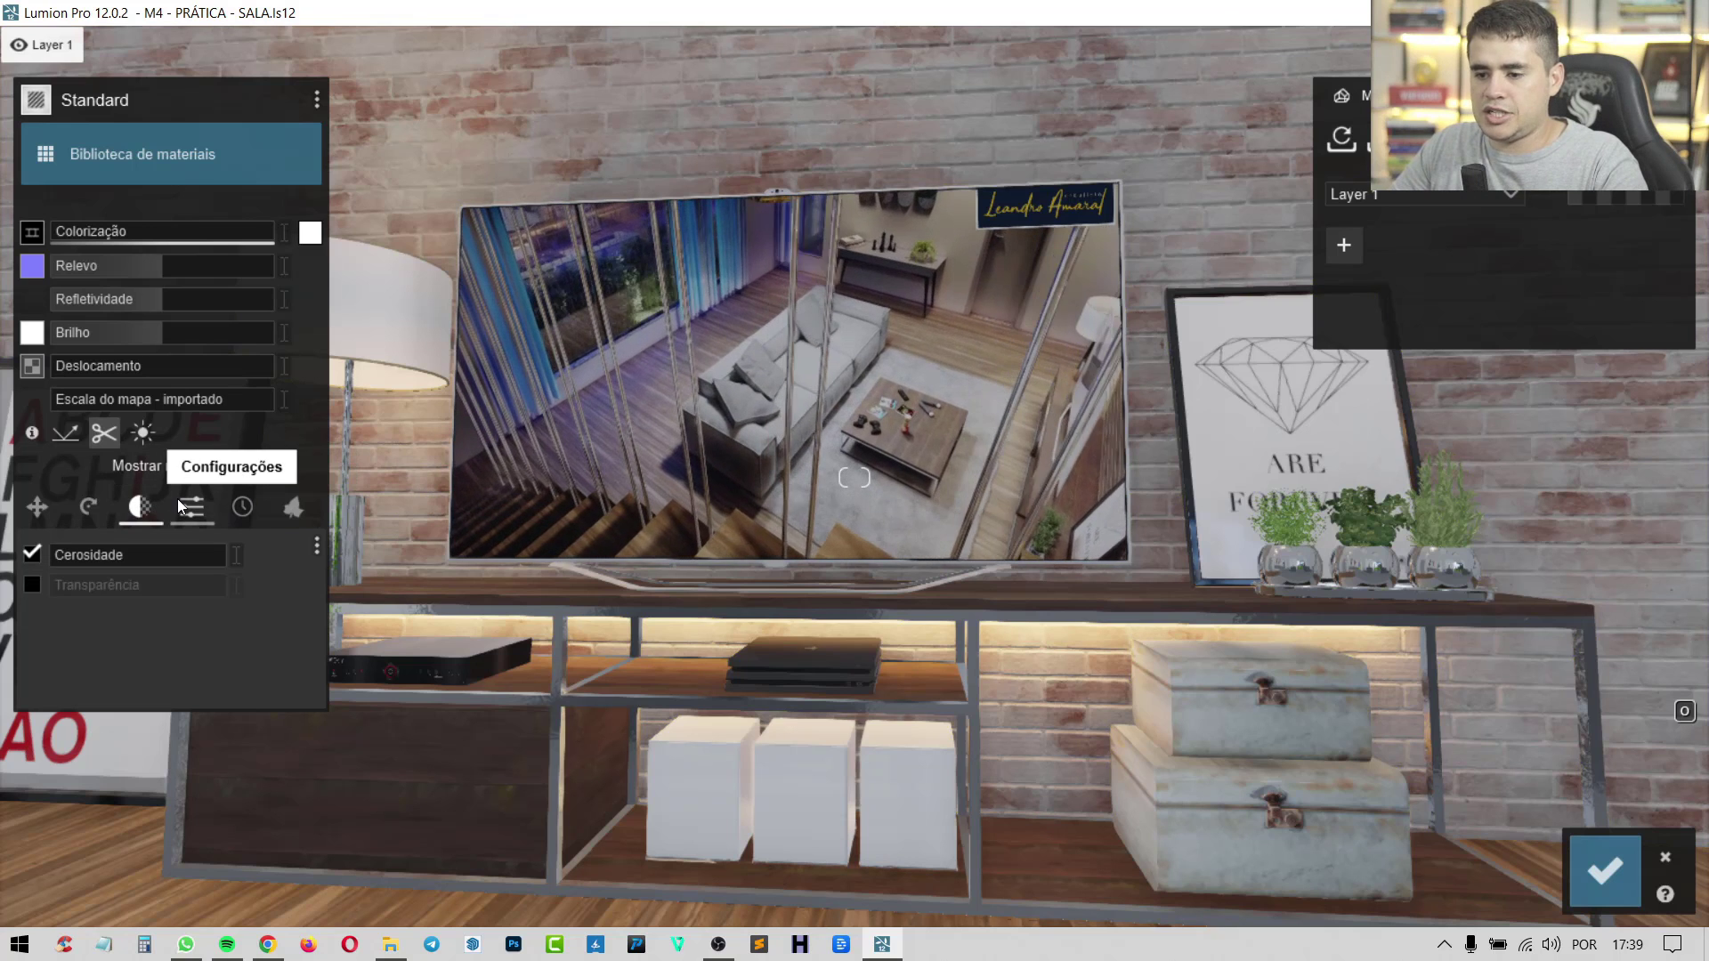
pyautogui.click(195, 504)
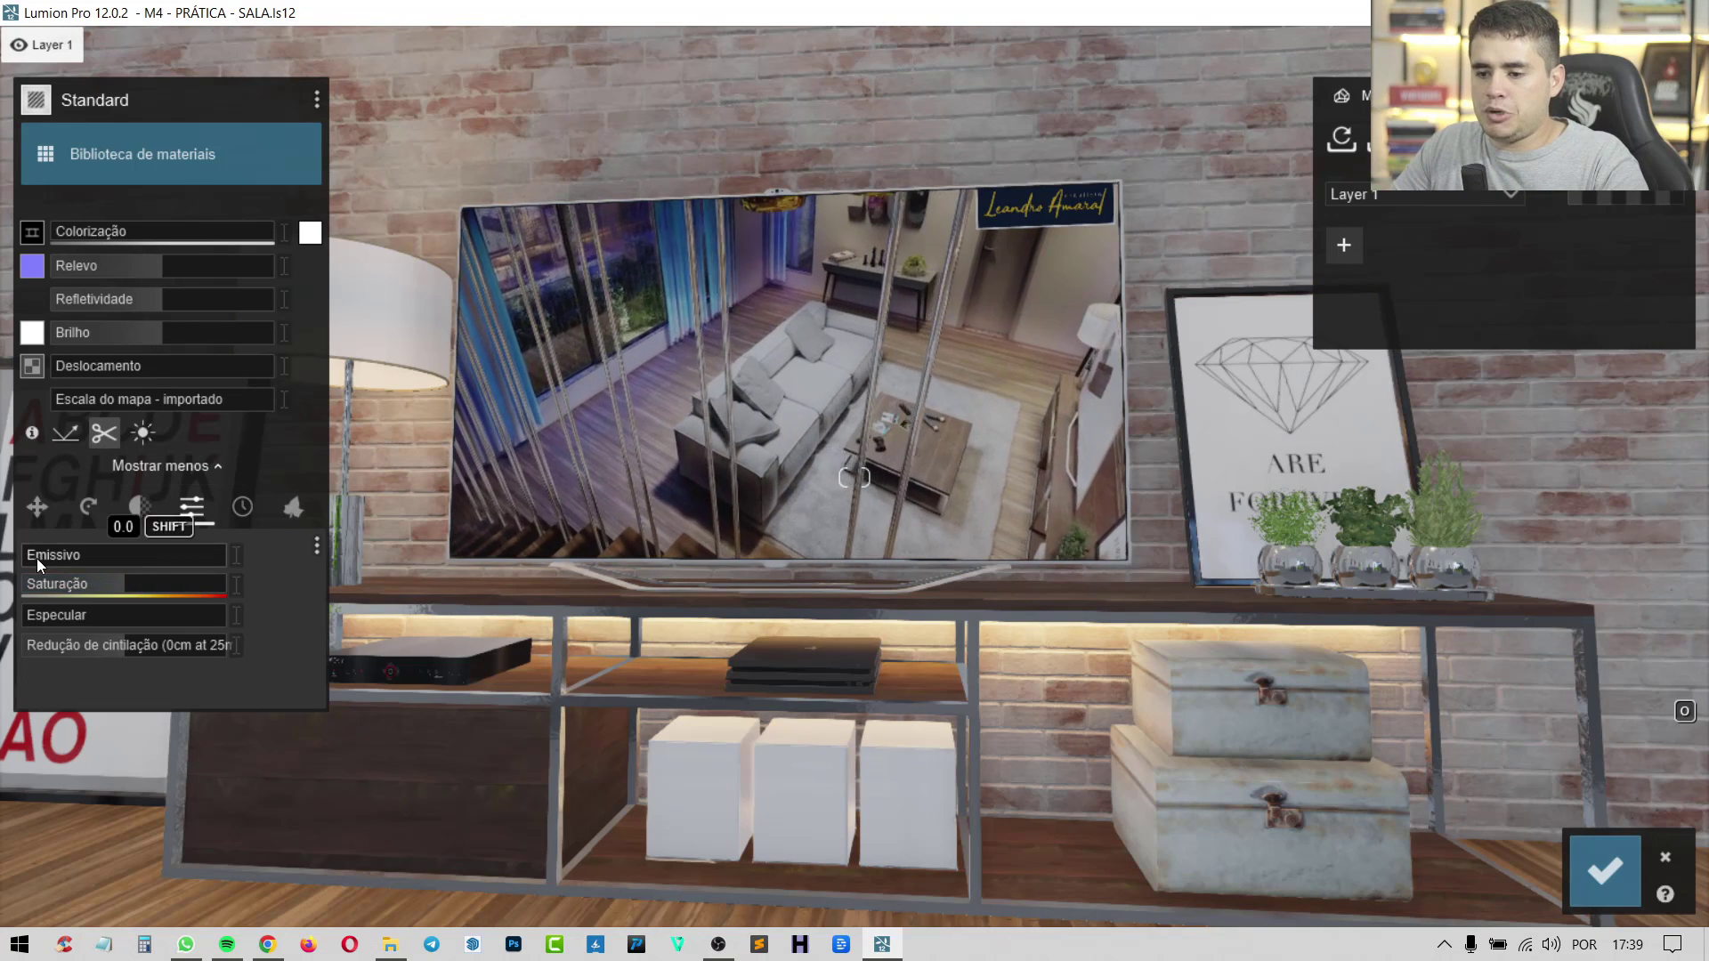
pyautogui.moveTo(36, 558)
pyautogui.mouseDown()
pyautogui.moveTo(199, 562)
pyautogui.moveTo(46, 554)
pyautogui.mouseUp()
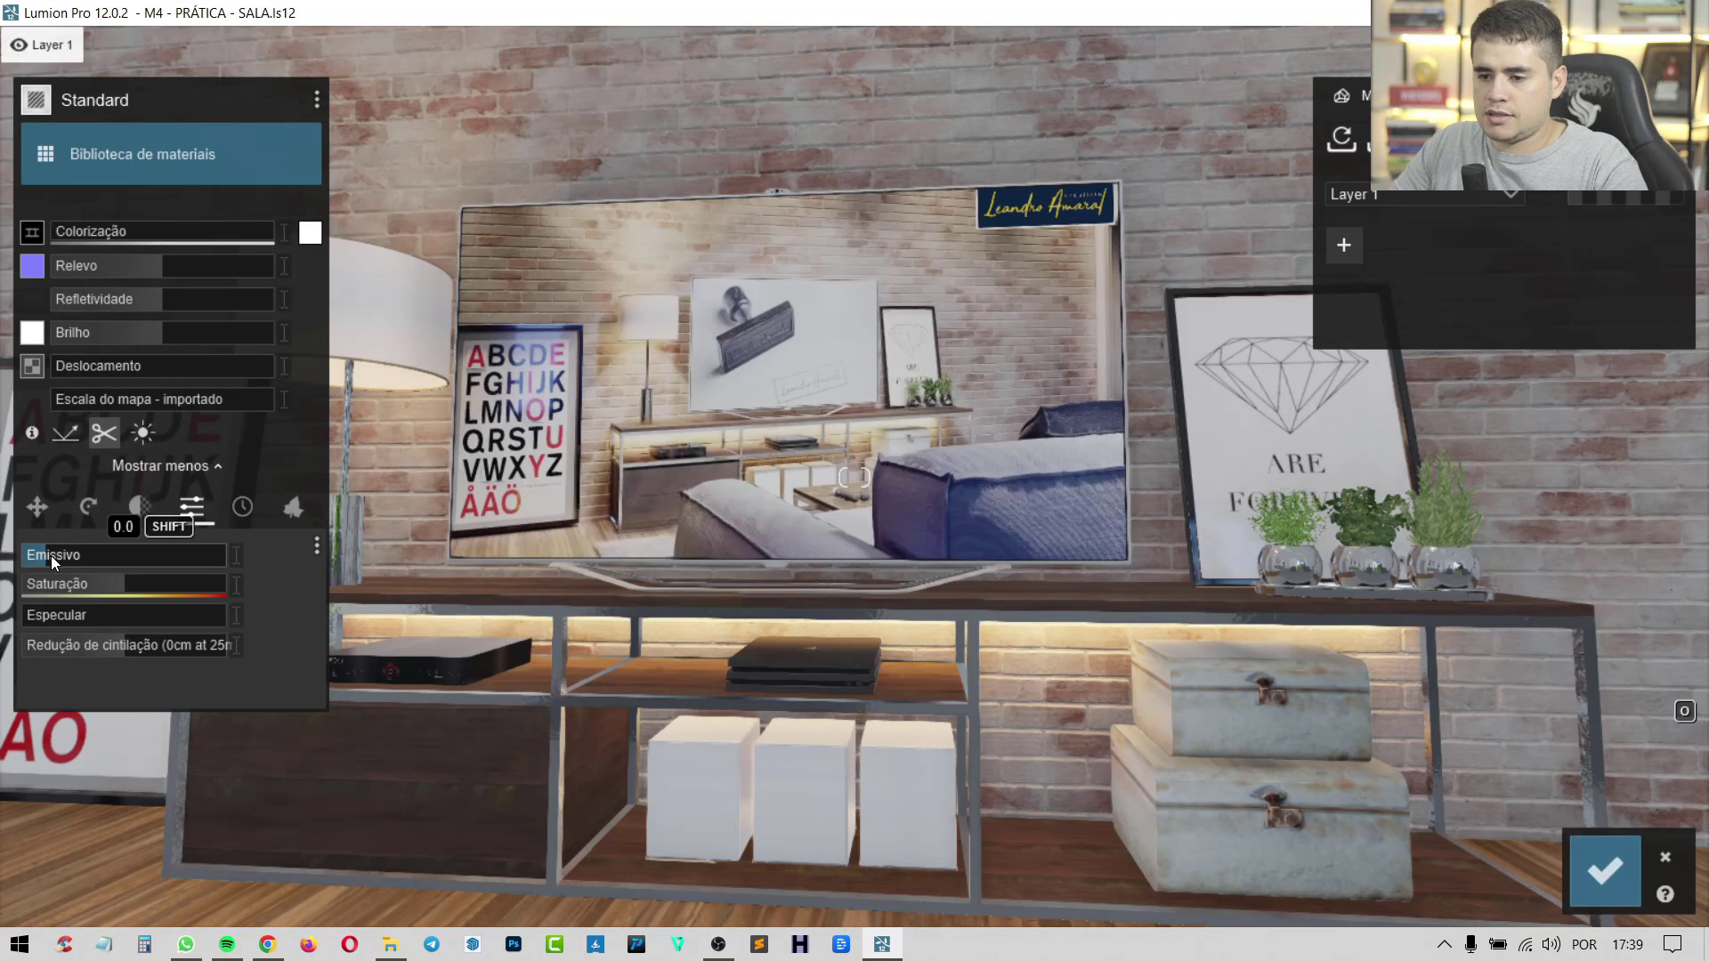
pyautogui.moveTo(51, 557); pyautogui.dragTo(53, 555)
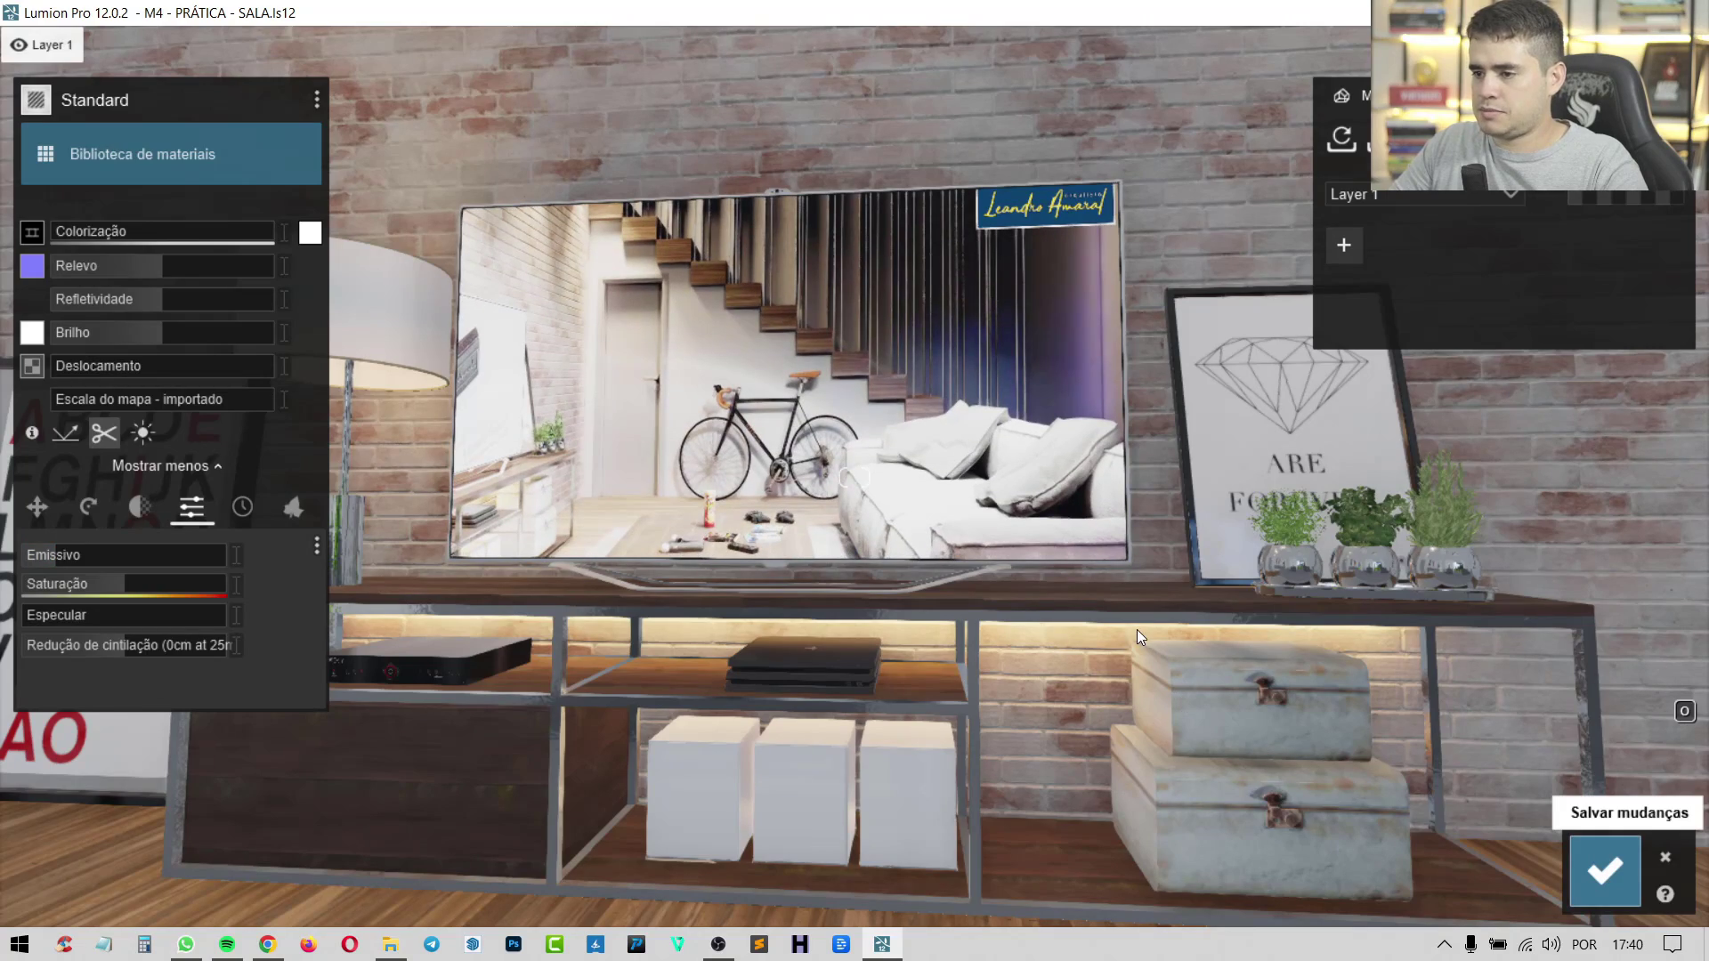
pyautogui.moveTo(1134, 559); pyautogui.dragTo(801, 559, button='right')
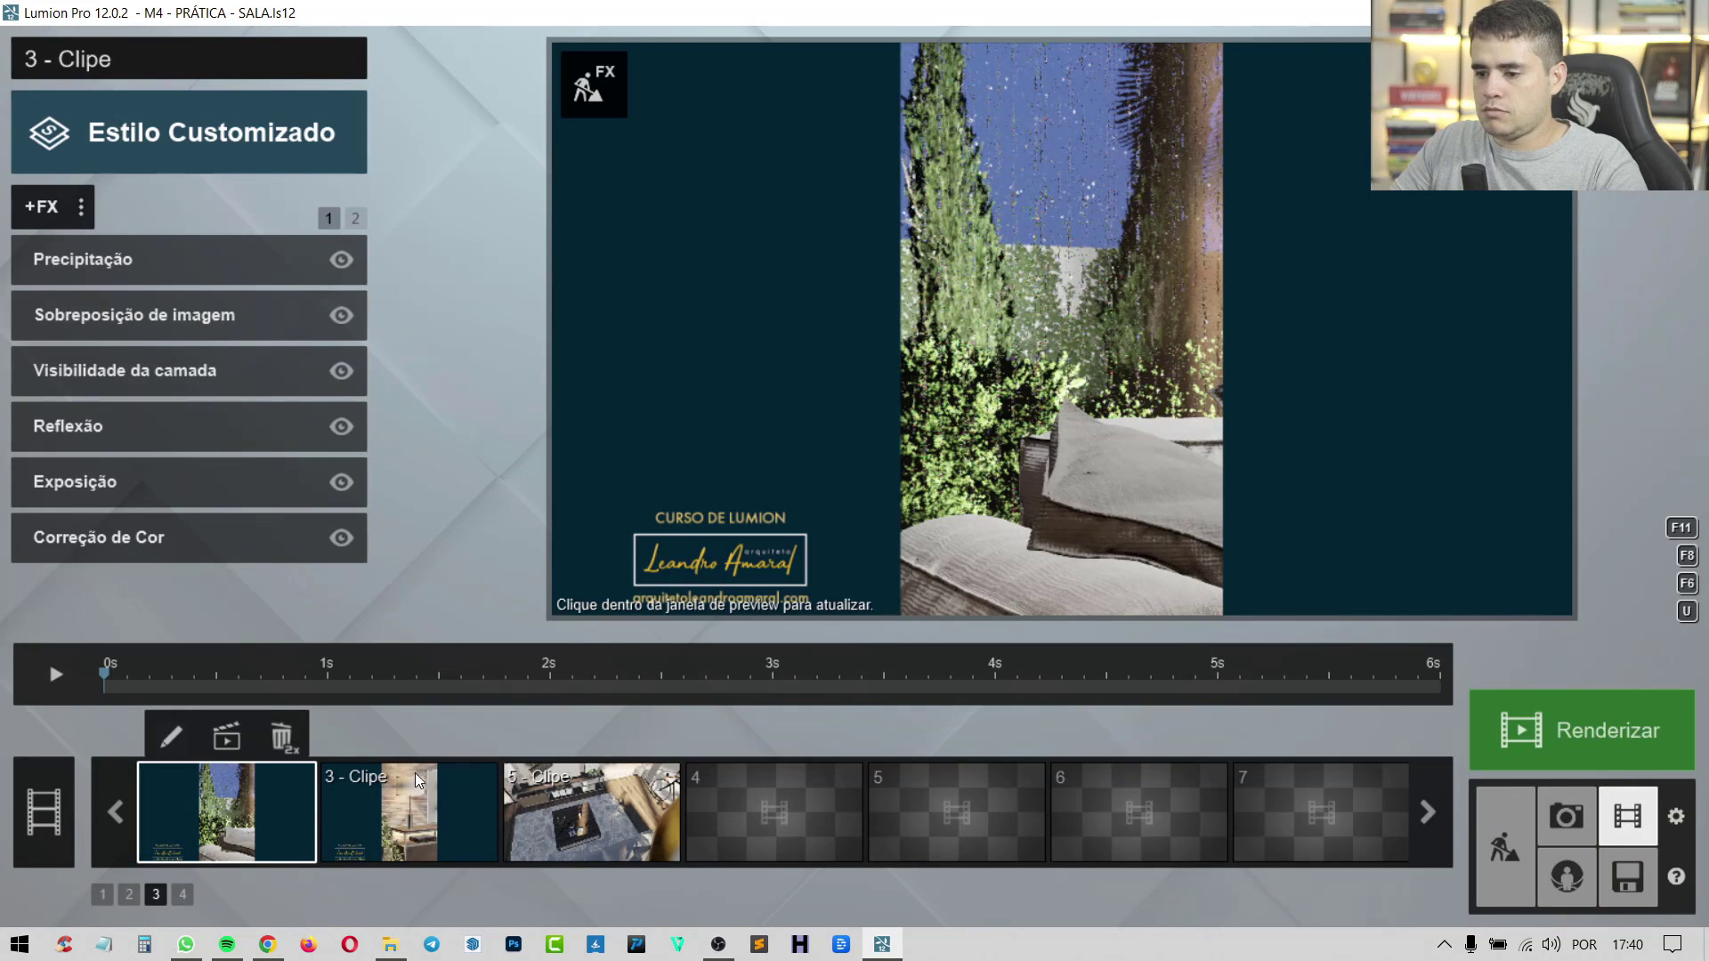
# Step: Select the coffee-table clip 5 and play, then pause, its preview
pyautogui.click(598, 814)
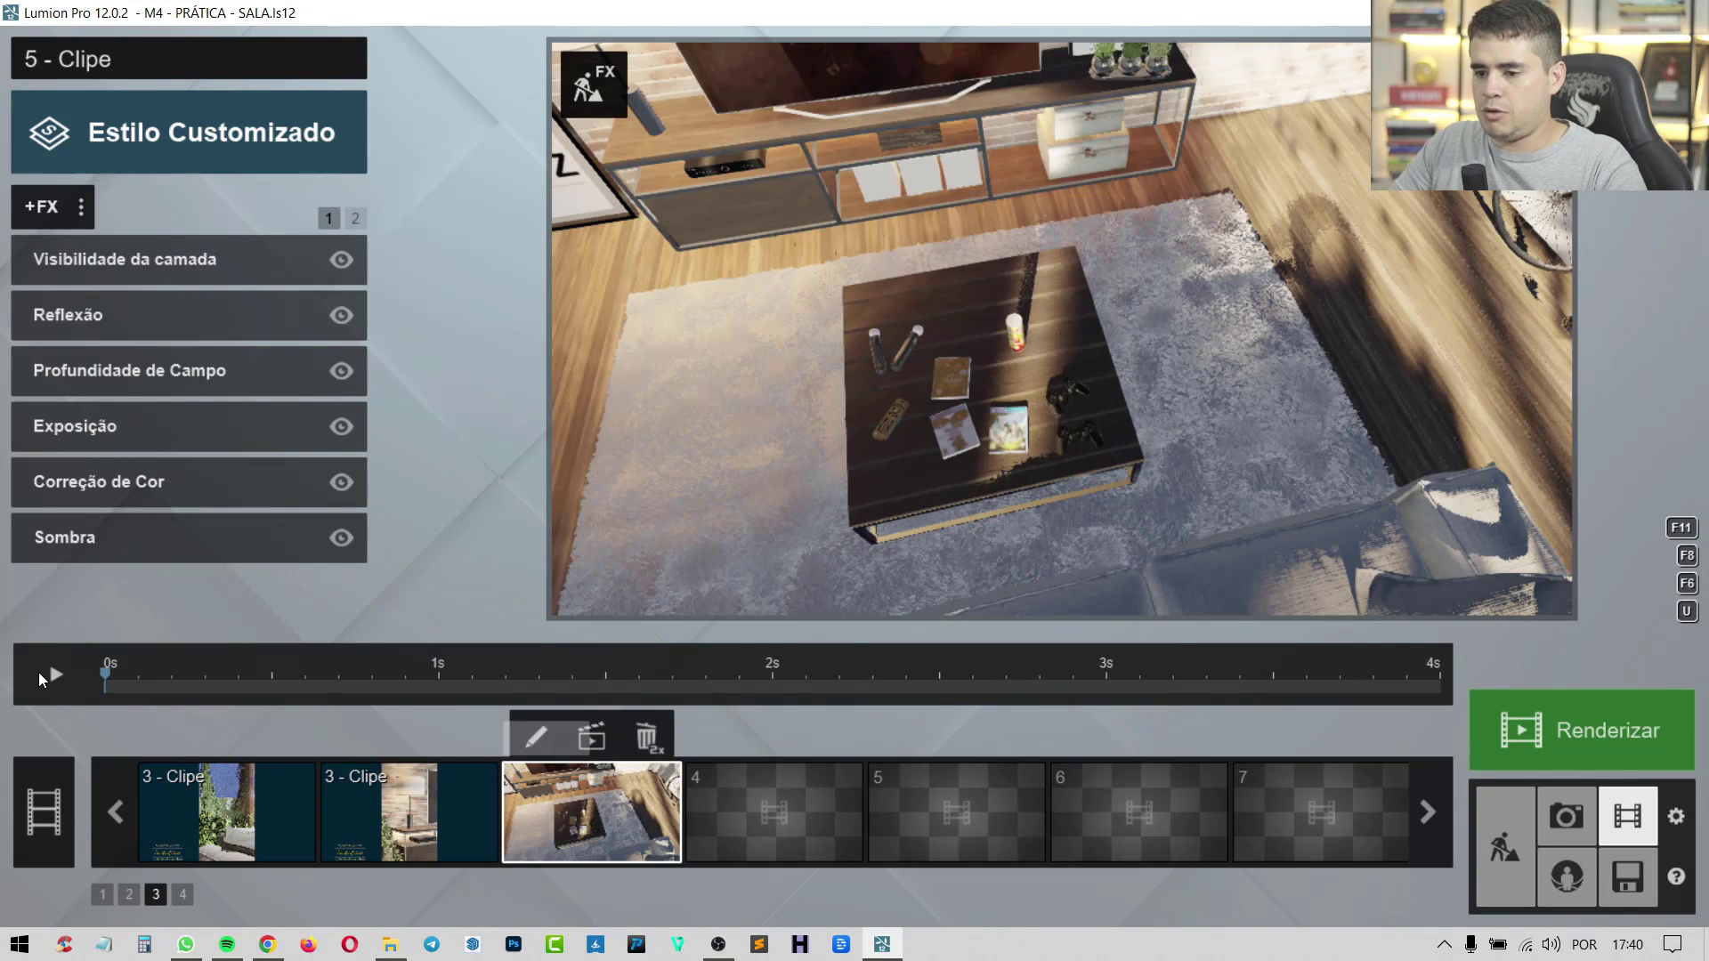
pyautogui.click(48, 670)
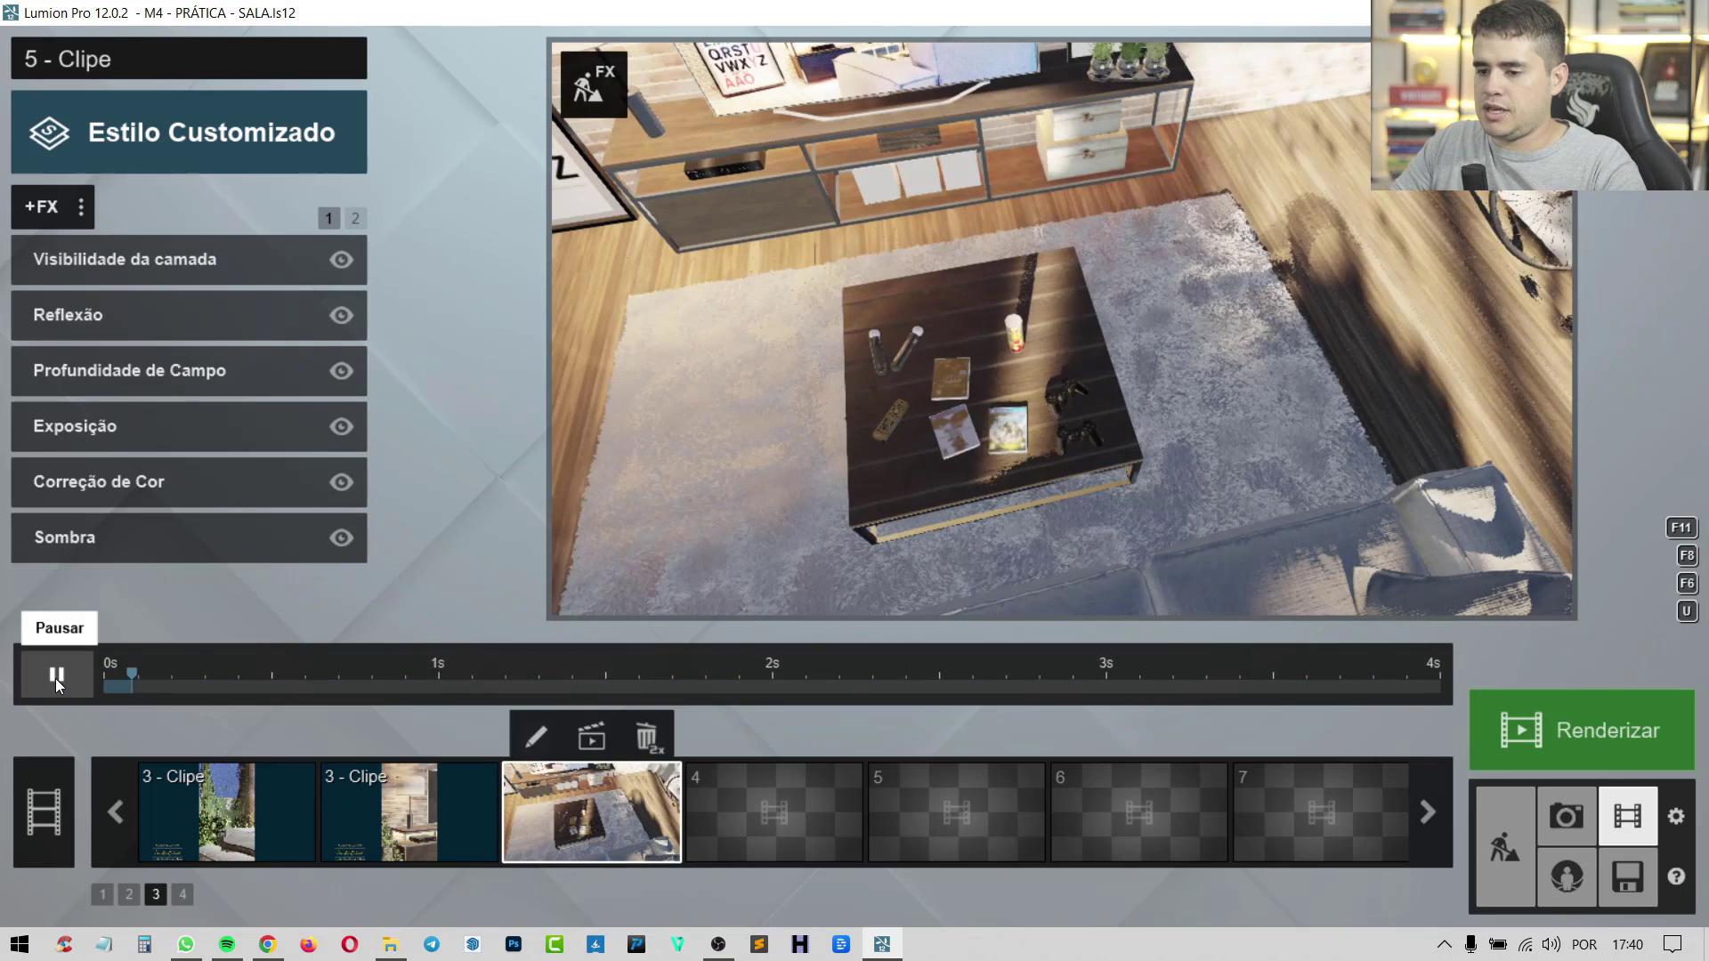
pyautogui.click(55, 679)
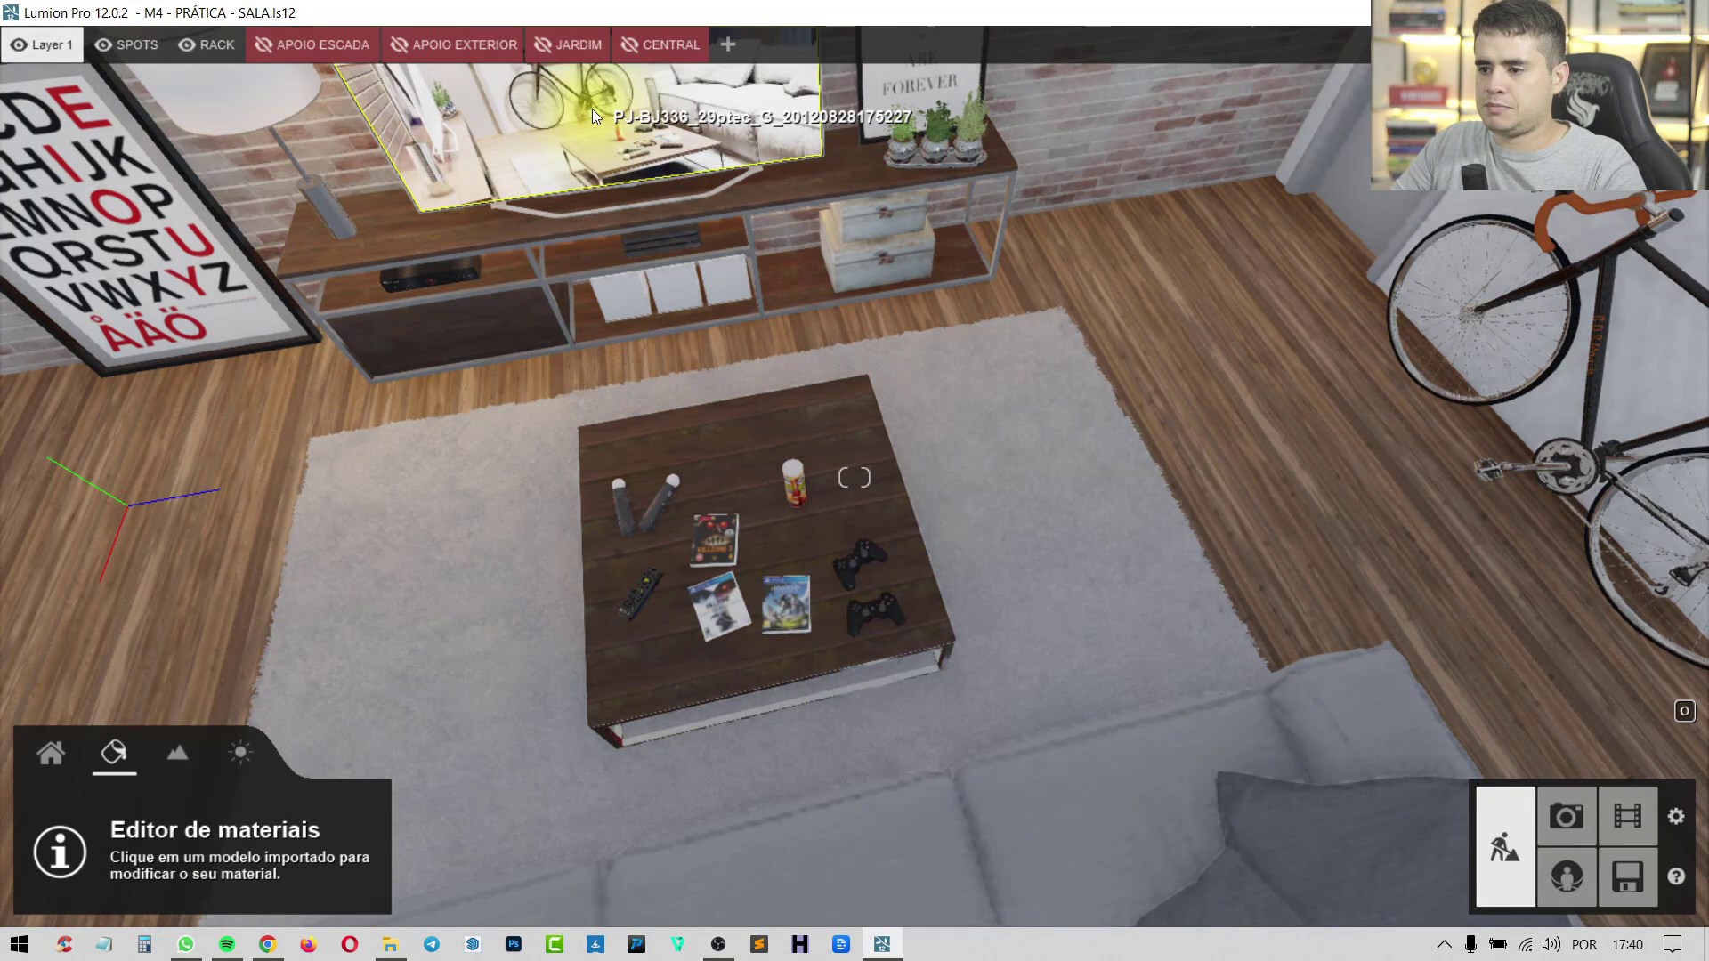
pyautogui.click(591, 108)
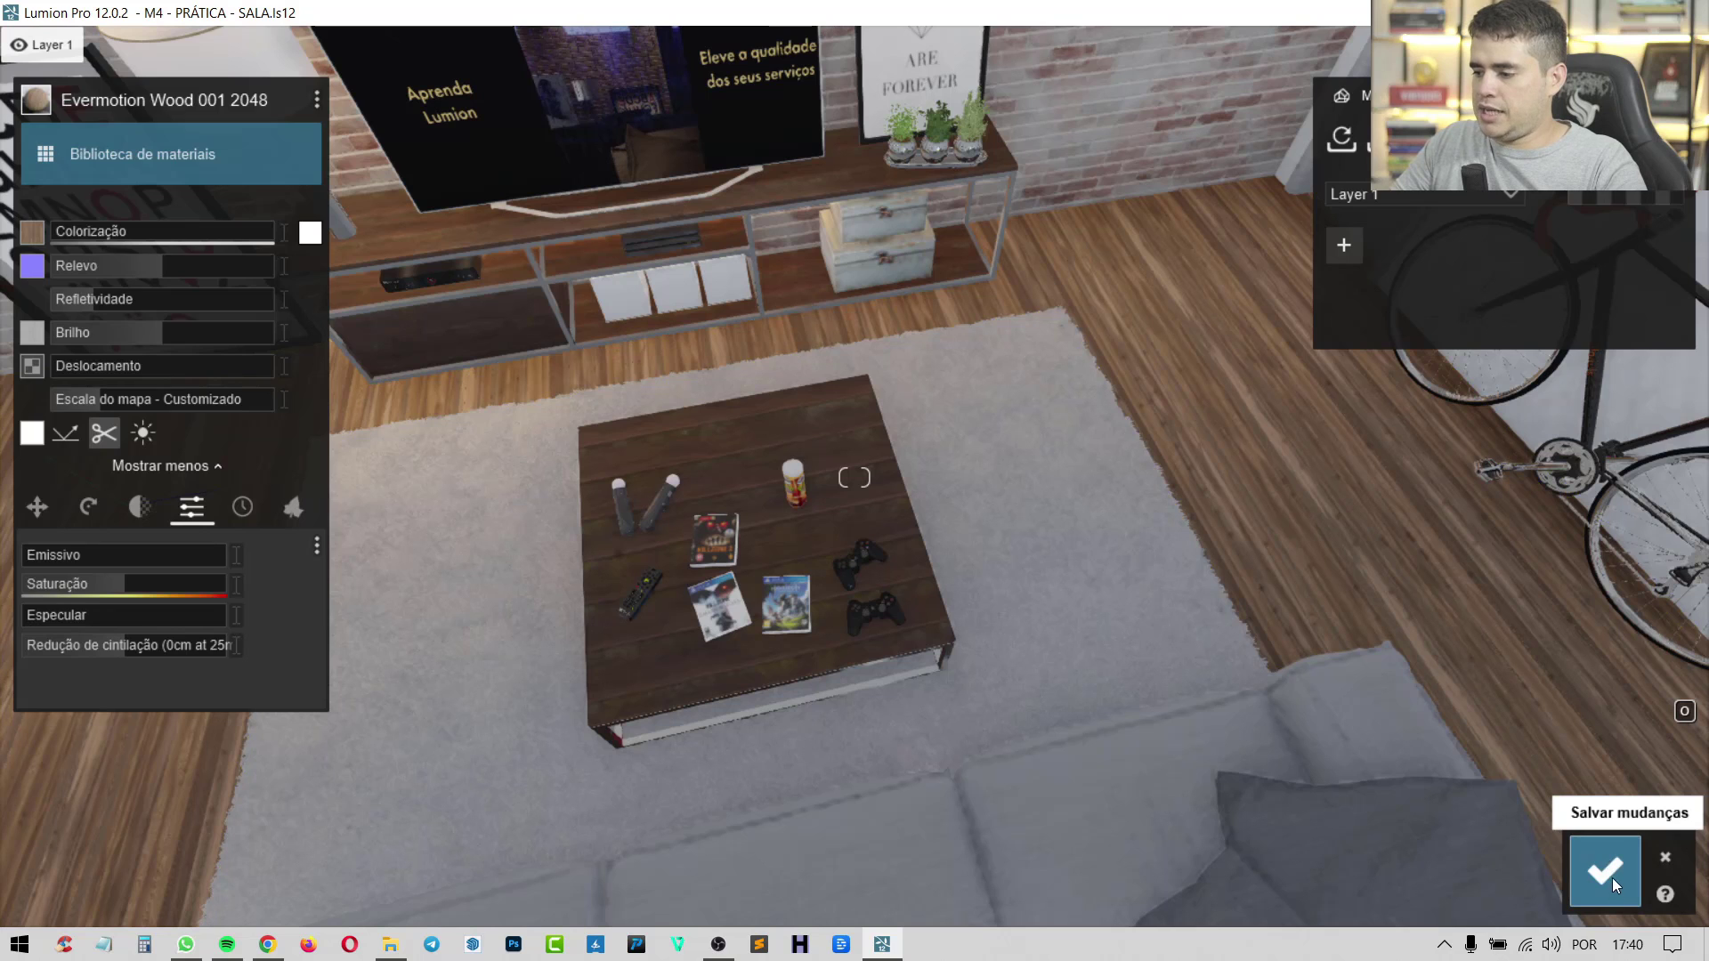
pyautogui.click(1611, 877)
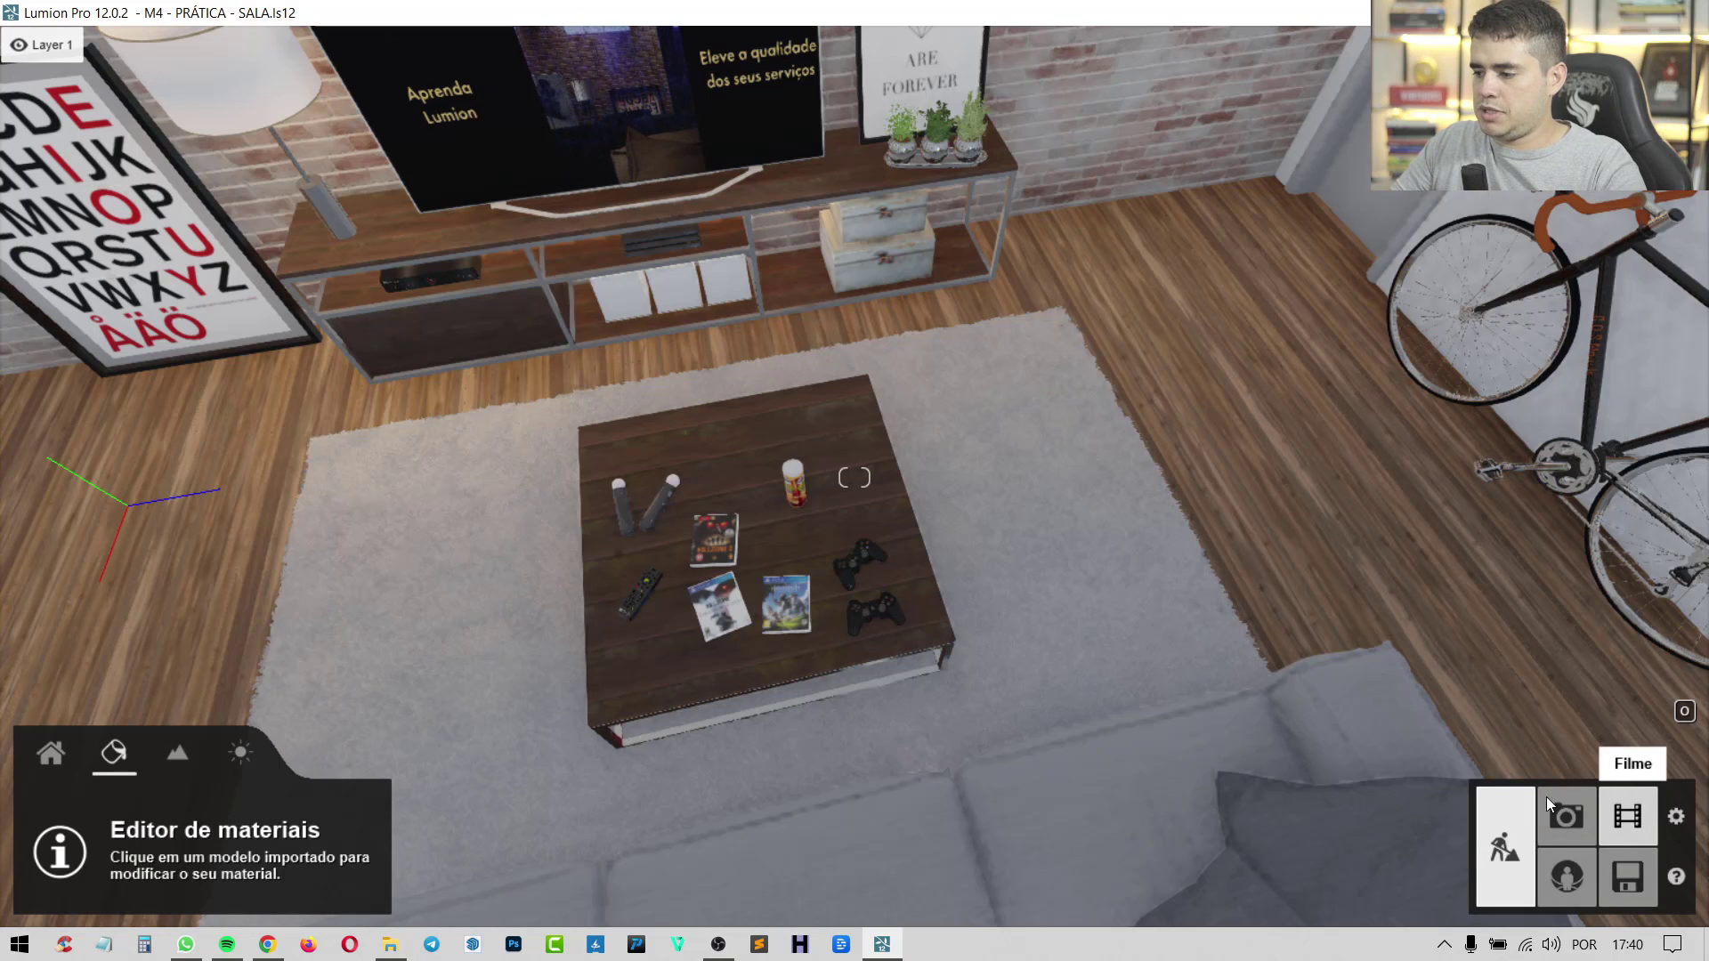
pyautogui.click(1627, 814)
pyautogui.click(54, 669)
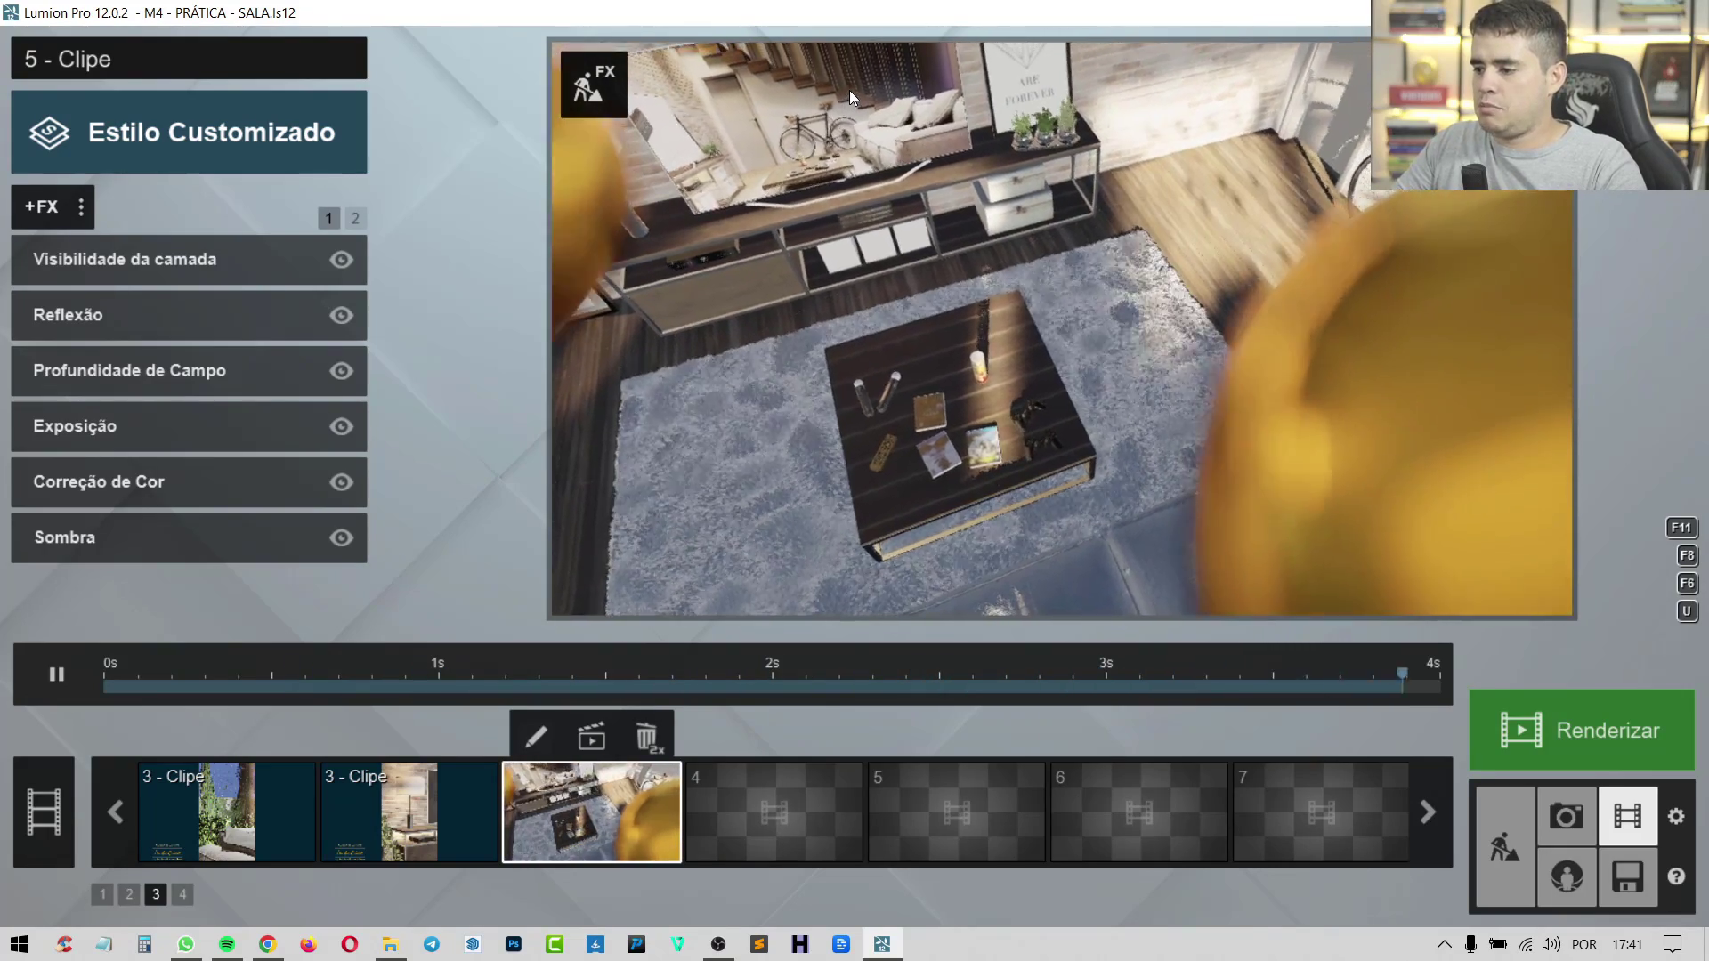
# Step: Play clip 5 again, pause it near the start, and refresh the preview
pyautogui.click(41, 671)
pyautogui.click(44, 671)
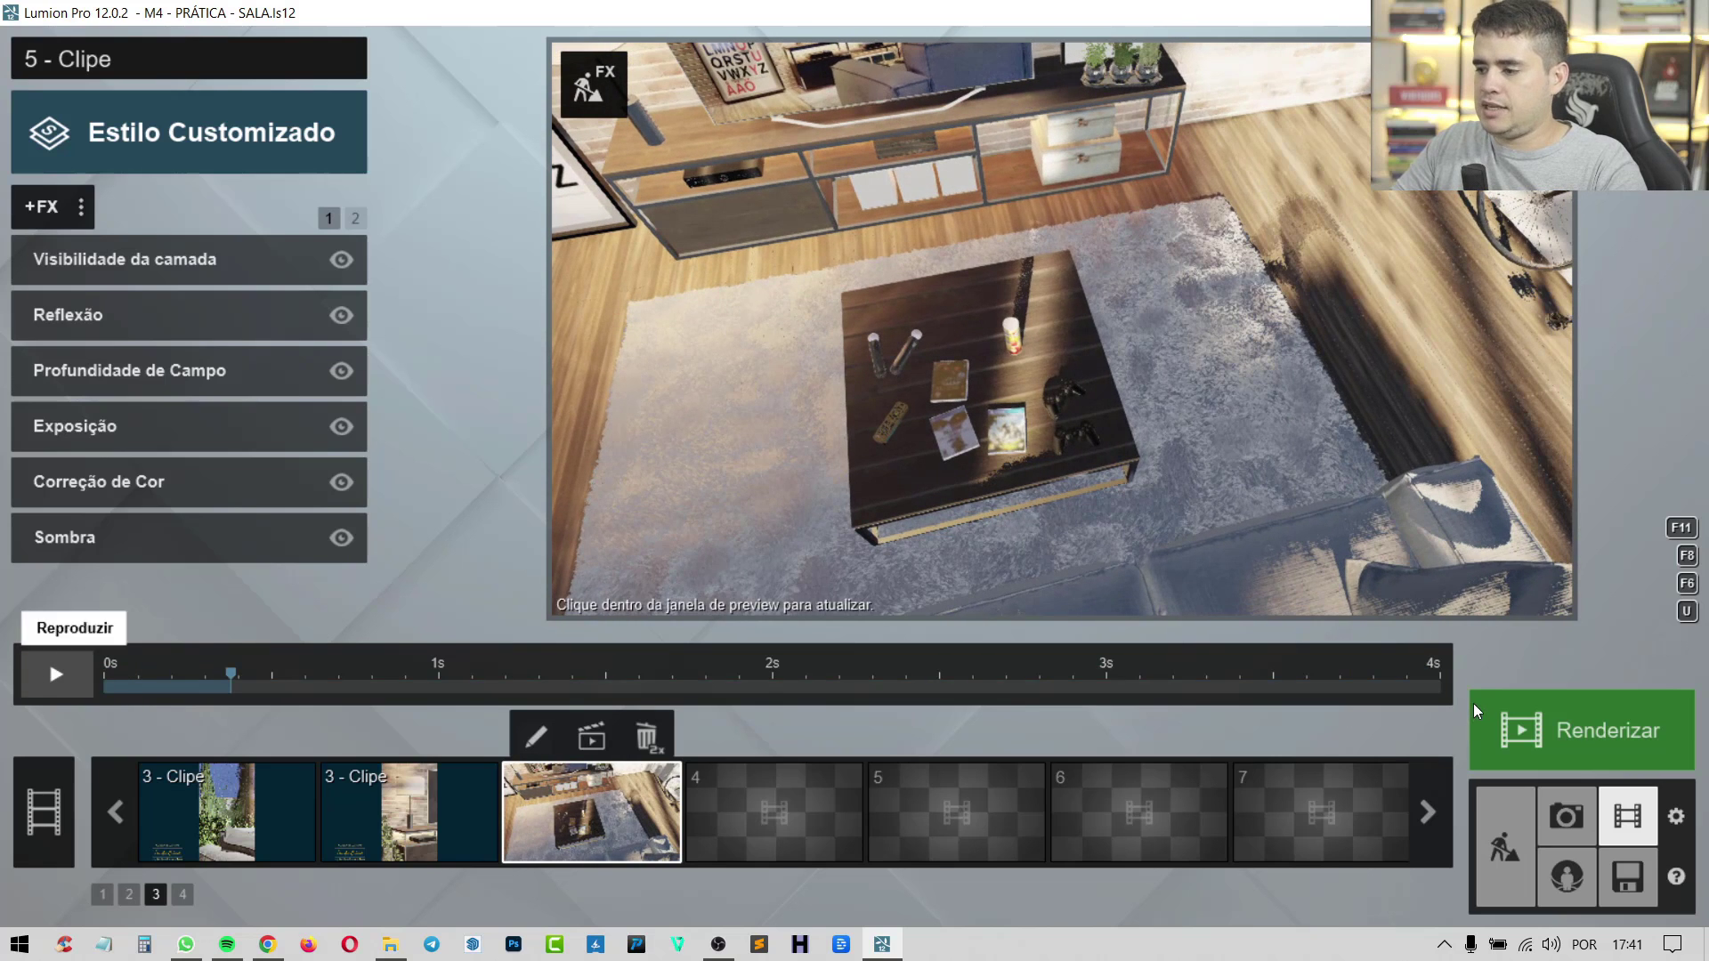
pyautogui.click(939, 436)
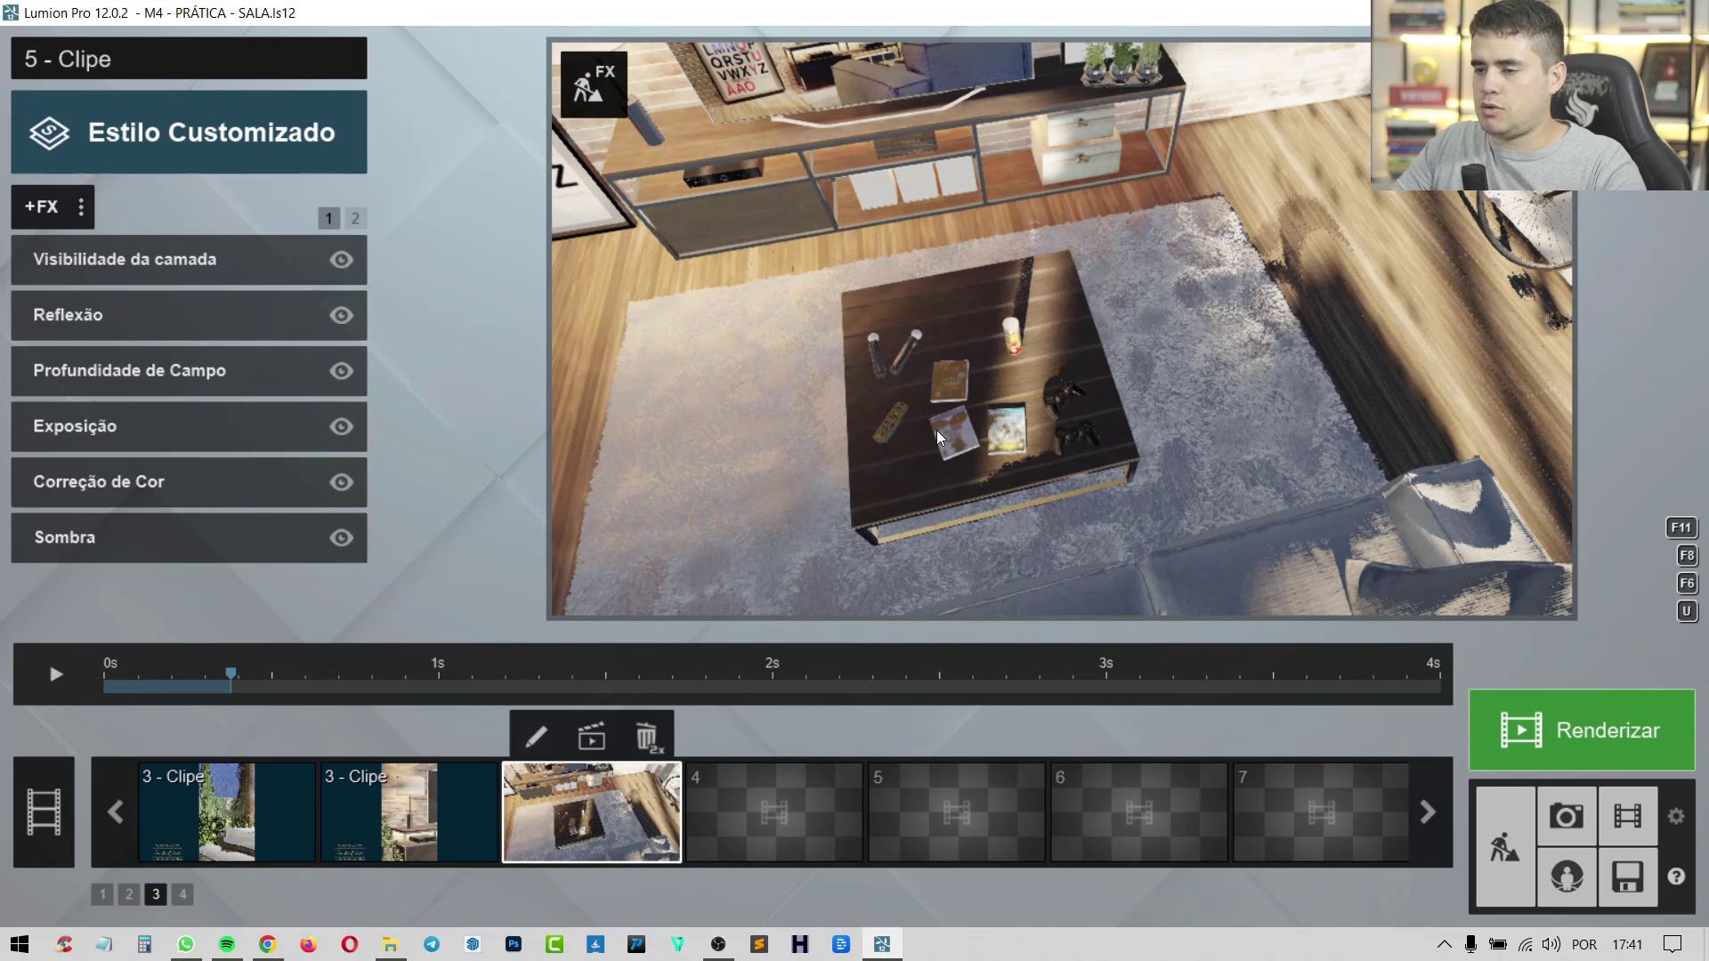